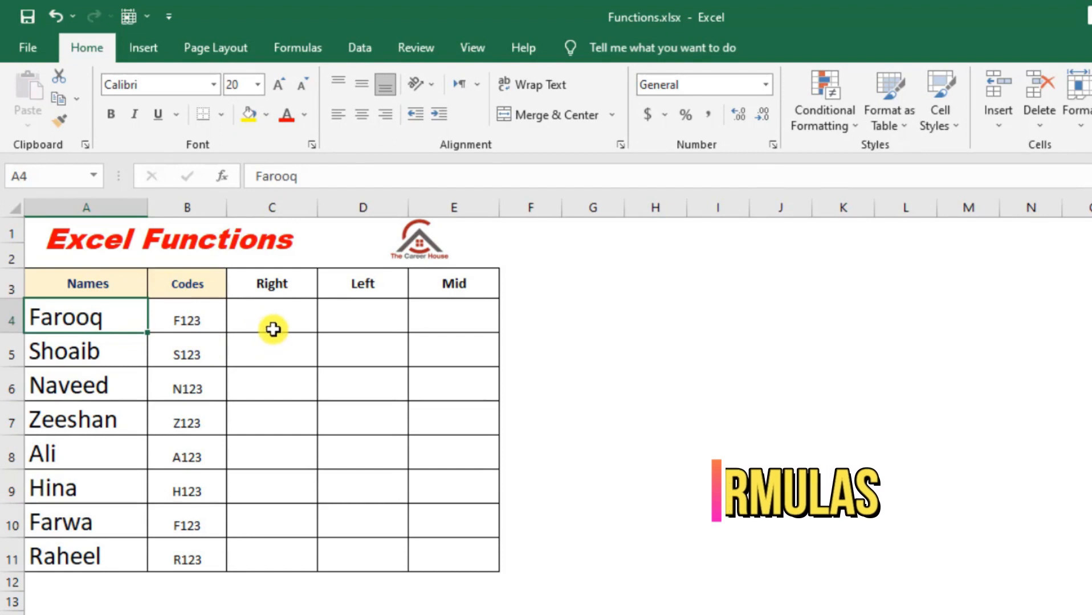
- Enter =RIGHT(A4,1) in cell C4 to extract the last character of the first name
click(288, 323)
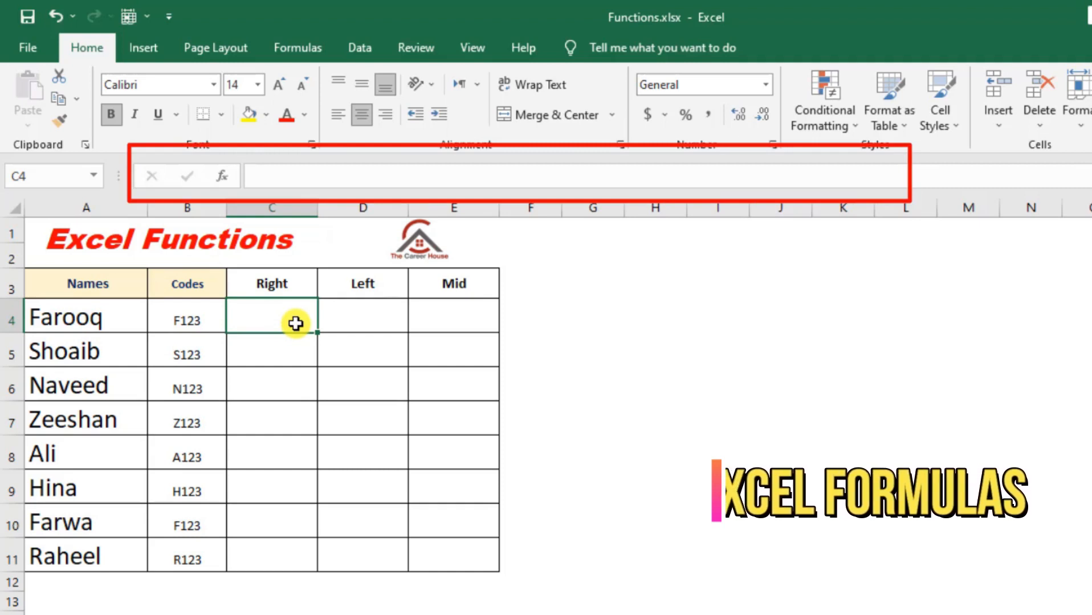
text(=right)
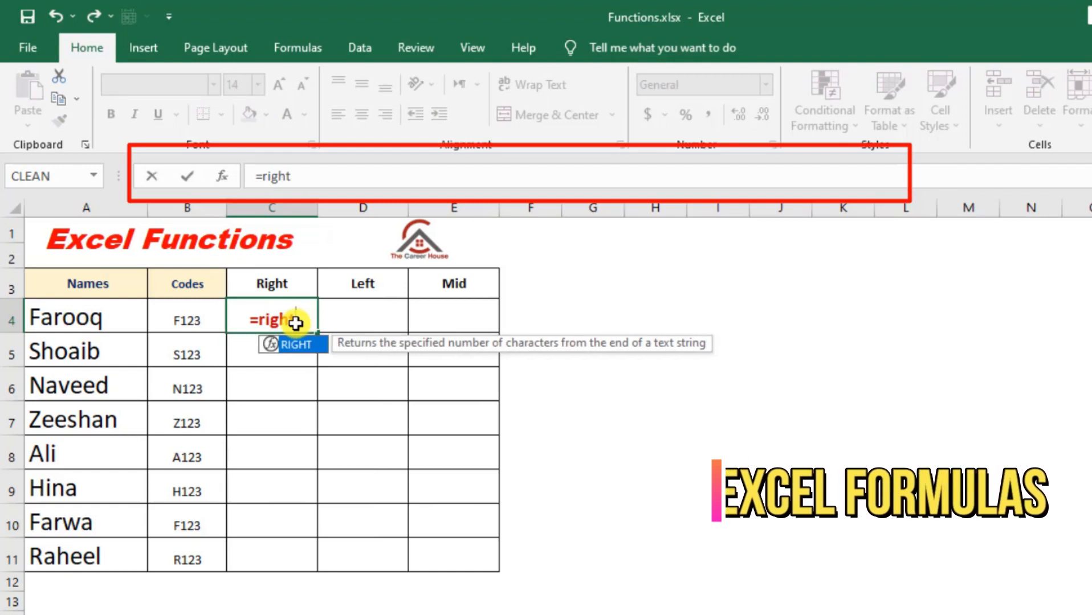
key(Tab)
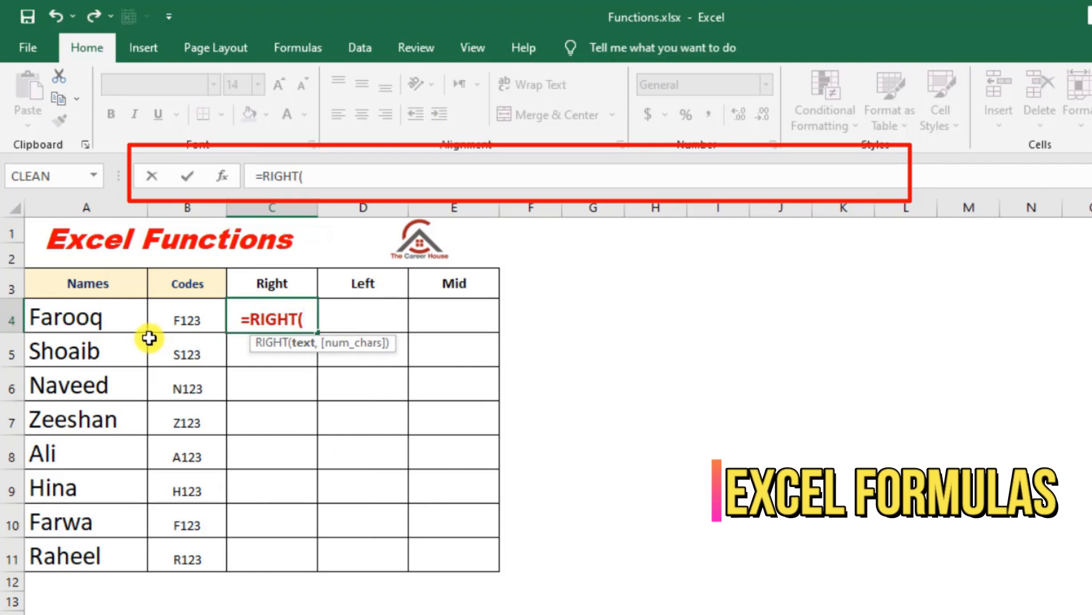
click(125, 323)
click(371, 174)
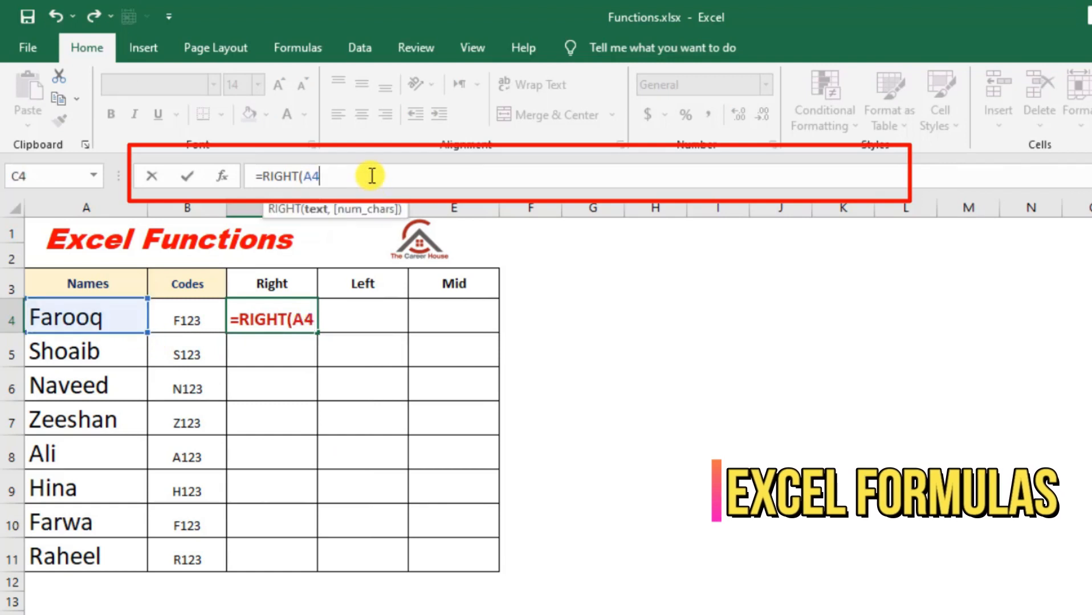
text(,)
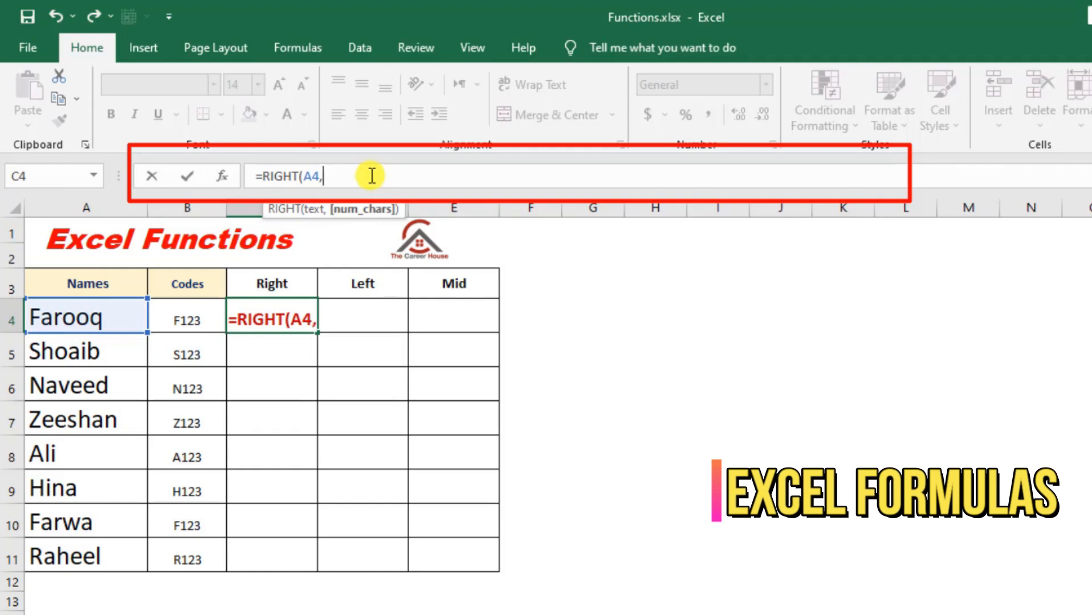
text(1)
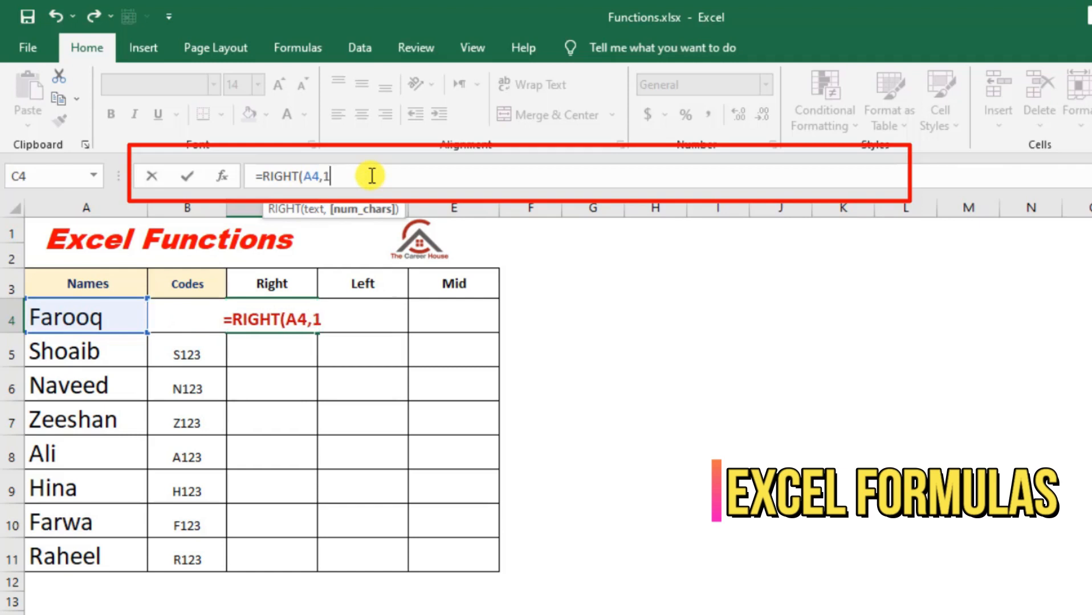
key(Return)
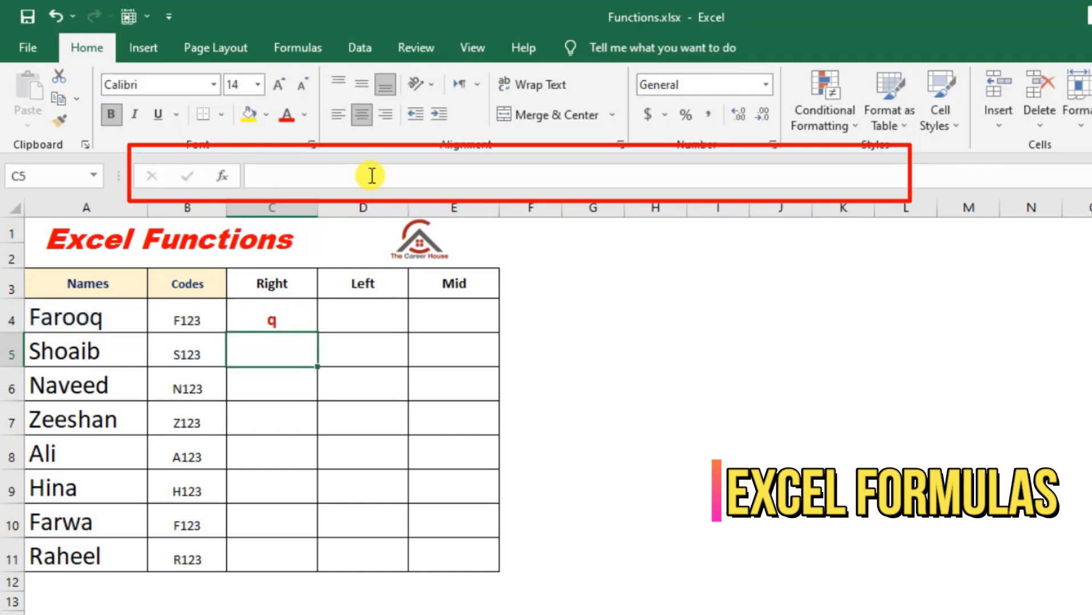
- Edit the formula in C4 to =RIGHT(B4,3) so it takes the last three characters of the code
click(109, 322)
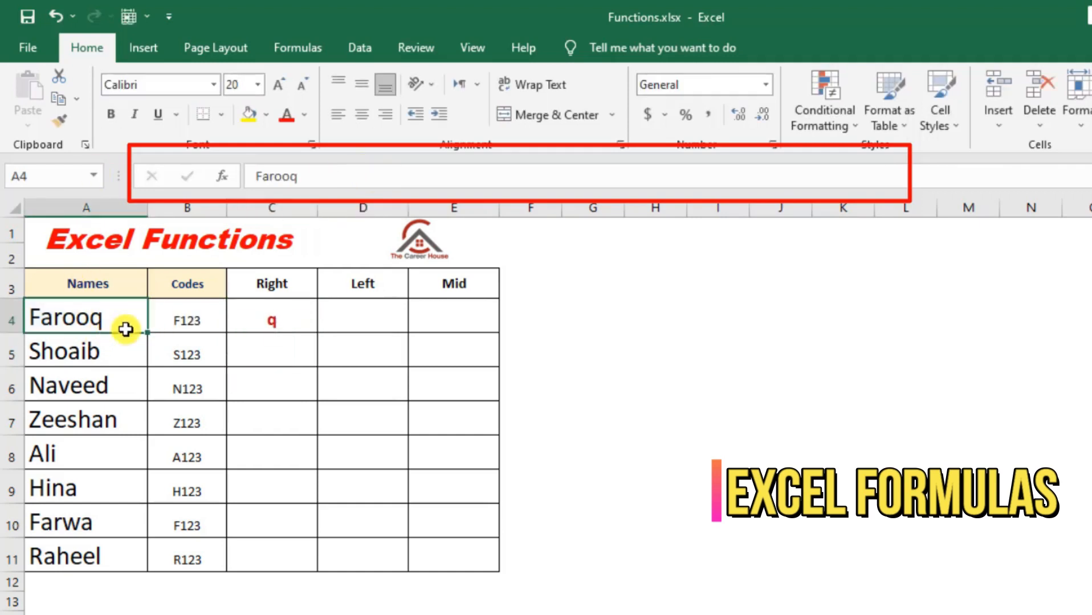
click(296, 325)
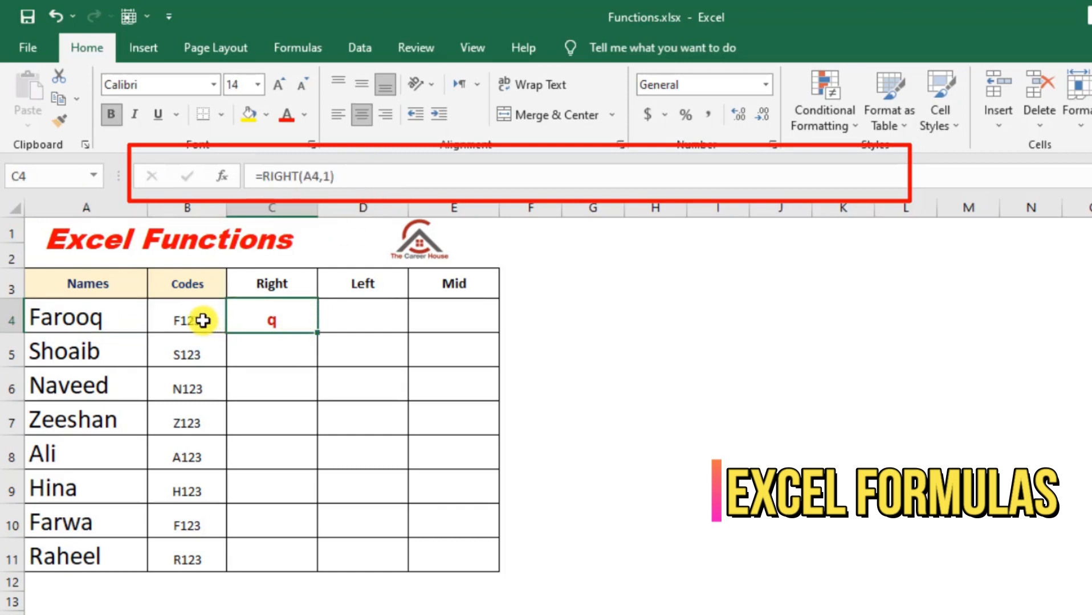
double_click(287, 319)
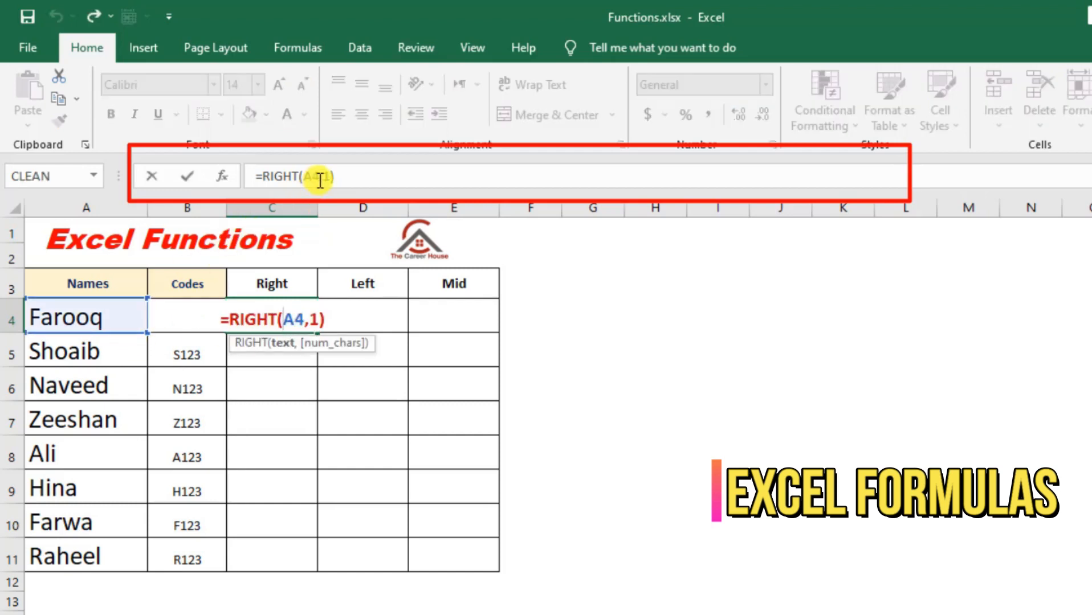
drag(142, 330, 191, 330)
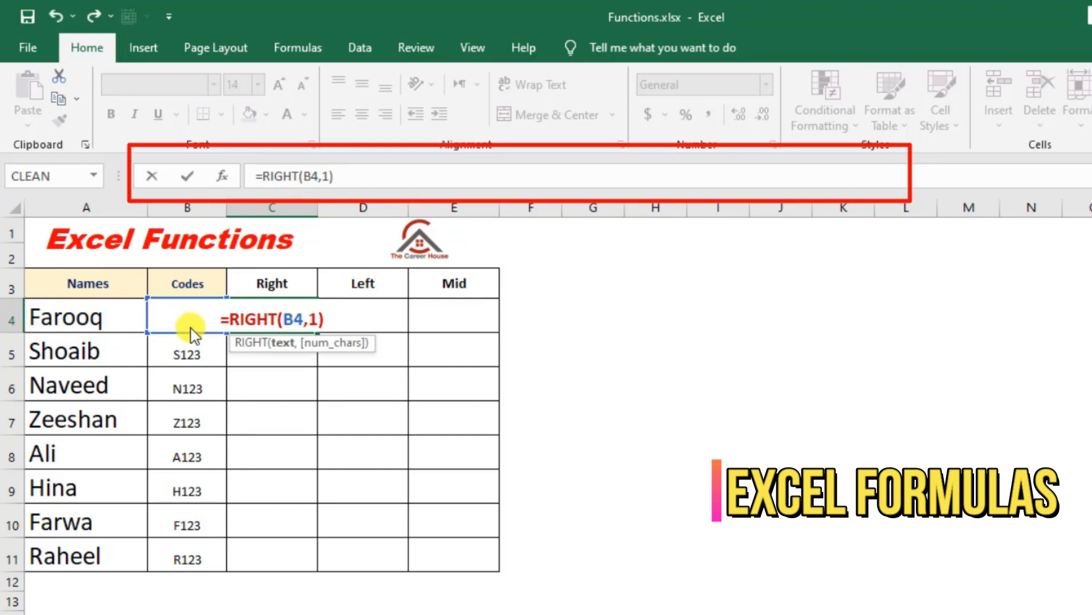
click(316, 318)
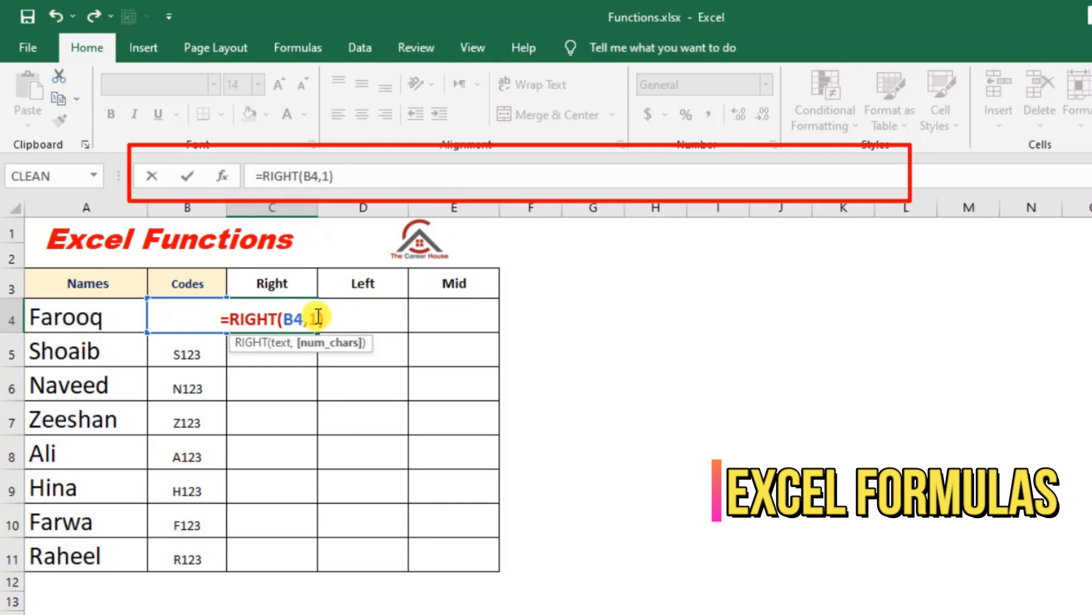
double_click(317, 317)
text(3)
key(Return)
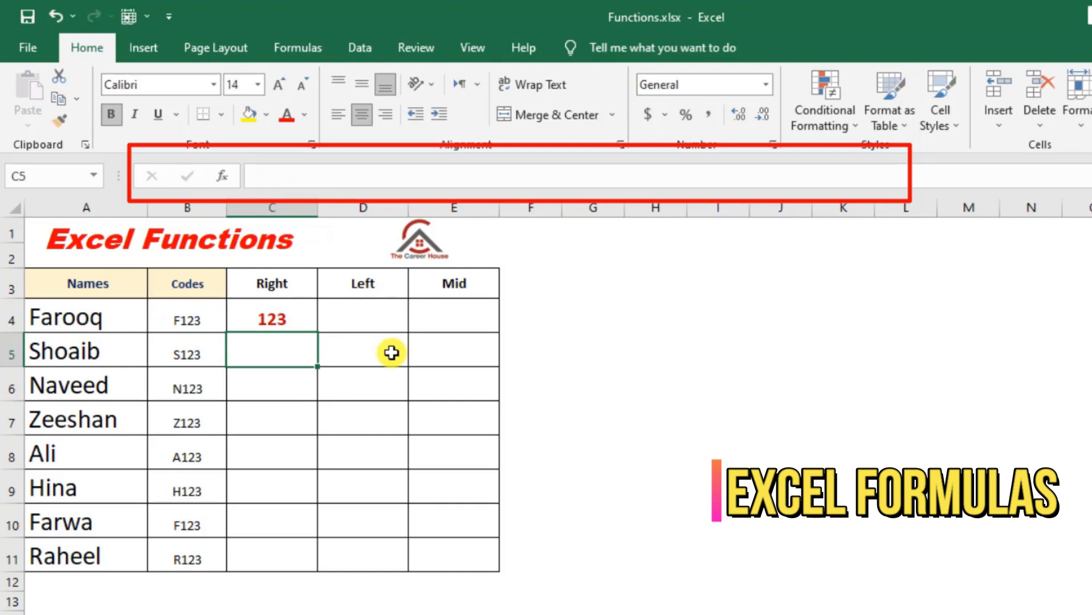
- Fill the RIGHT formula from C4 down to C11 and check the copied formulas in C5 and C6
click(294, 319)
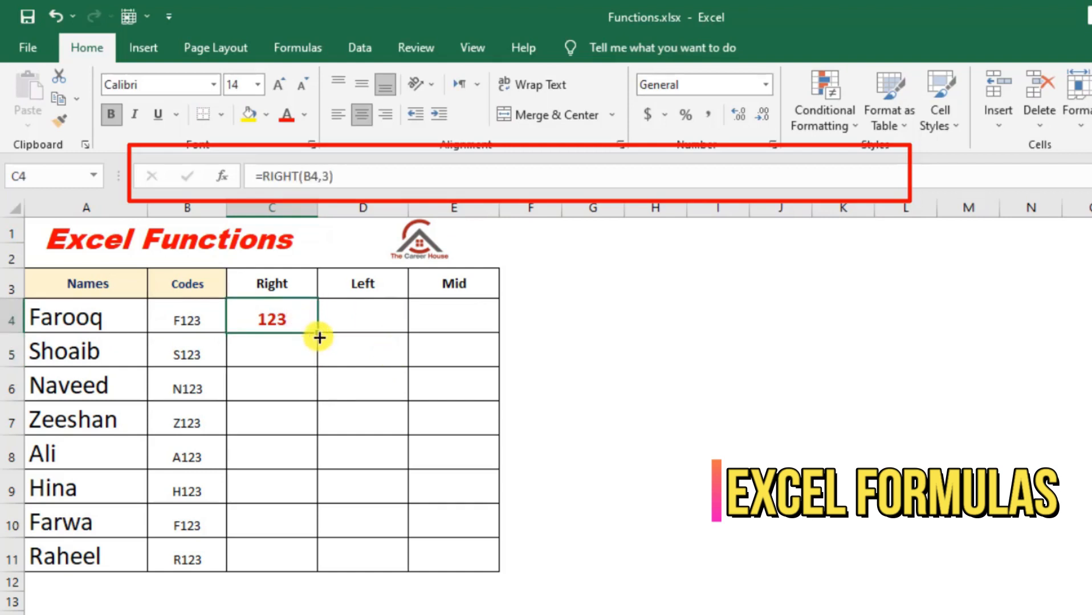
double_click(318, 334)
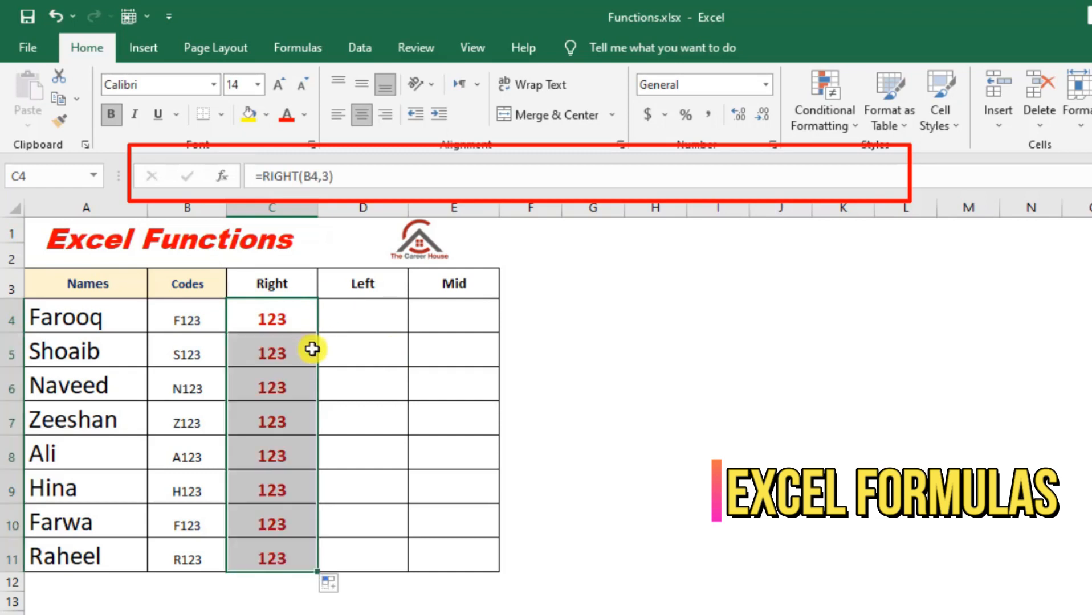
click(312, 345)
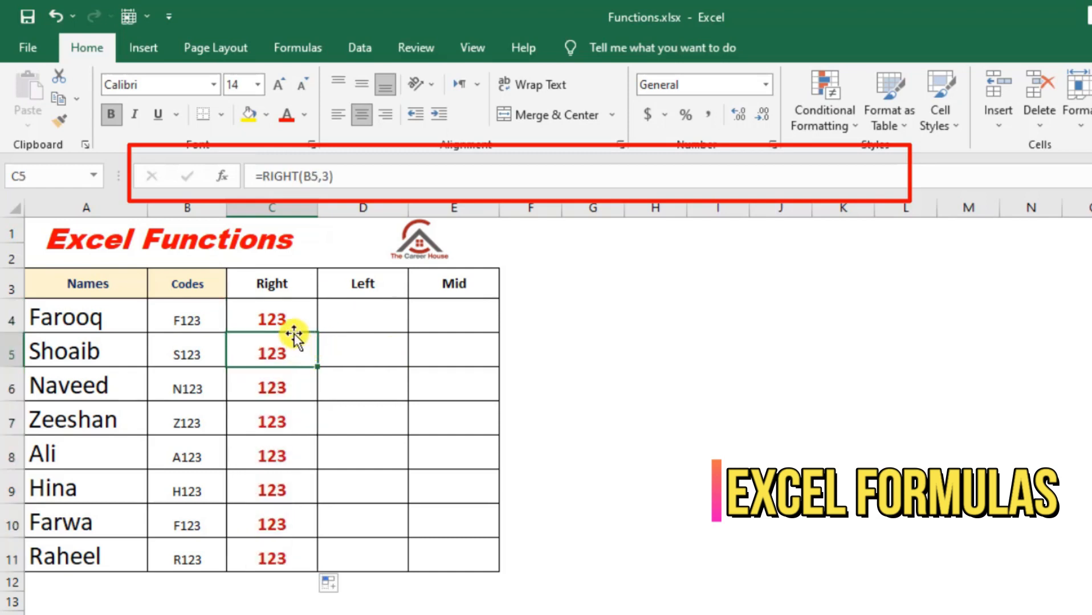
click(290, 386)
double_click(292, 388)
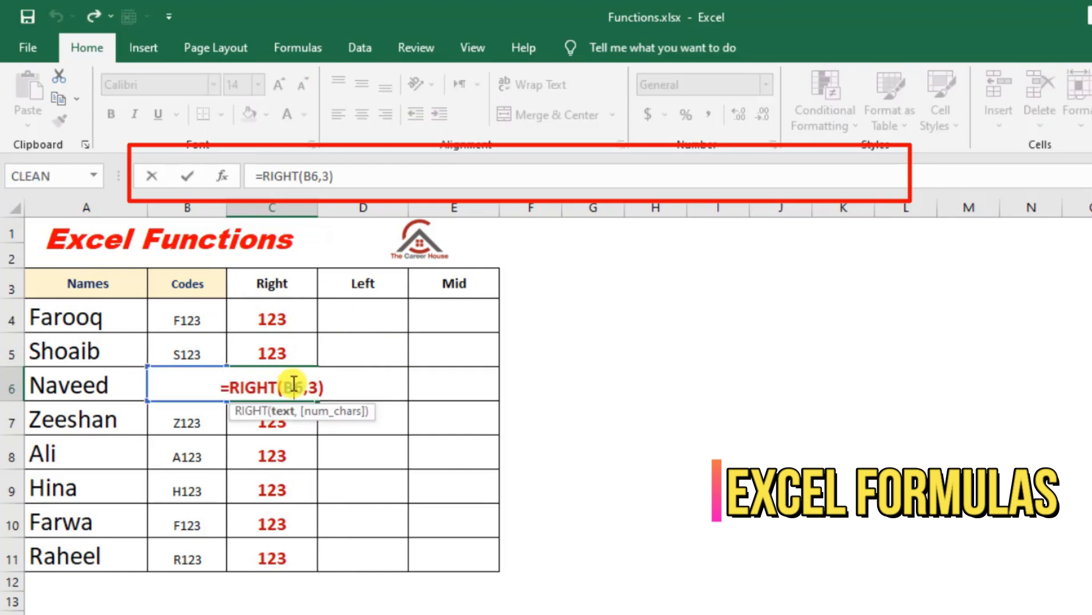
key(Return)
key(Up)
key(Up)
key(Up)
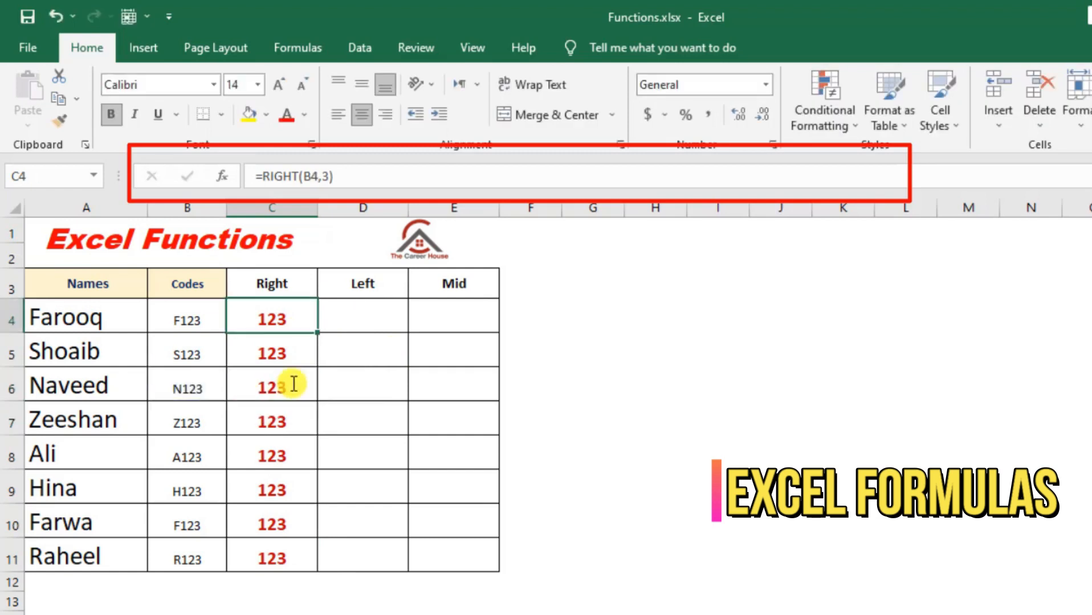
- Enter =LEFT(B4,1) in cell D4 to extract the first character of the code
key(Right)
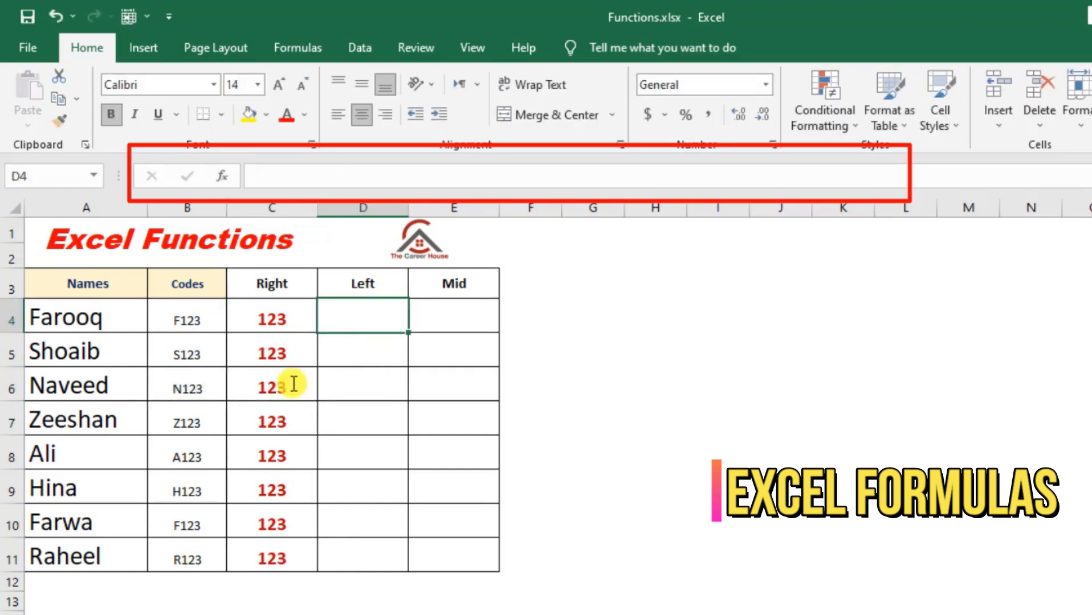
text(=)
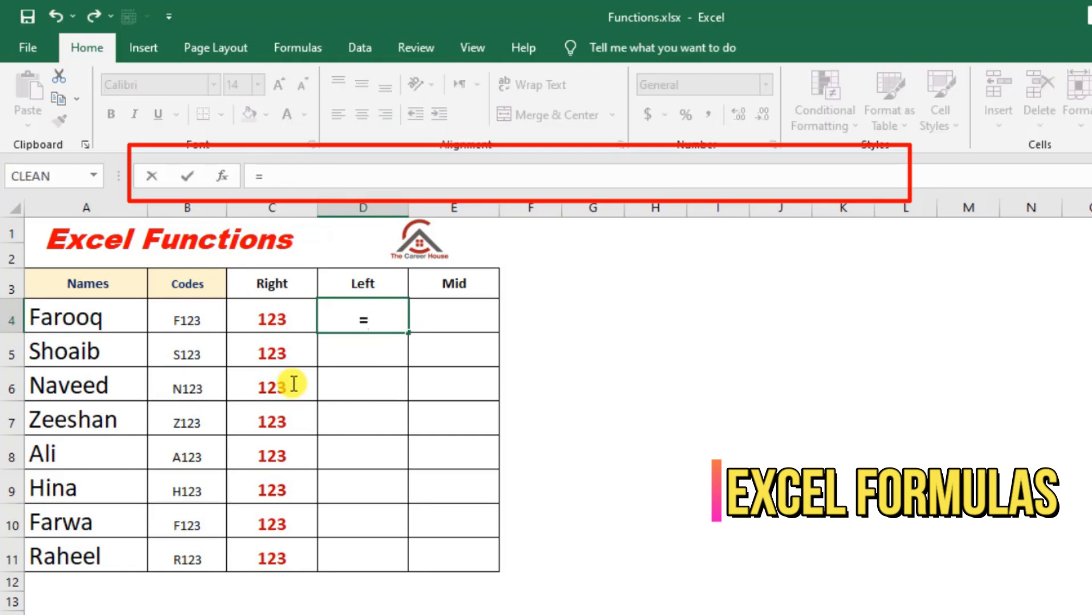
text(left)
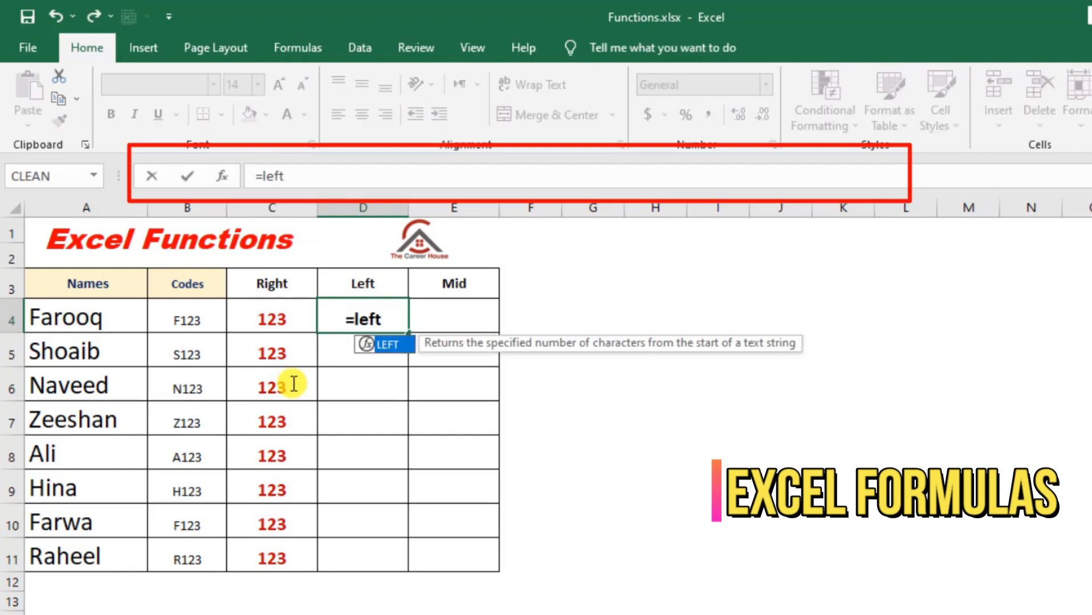
key(Tab)
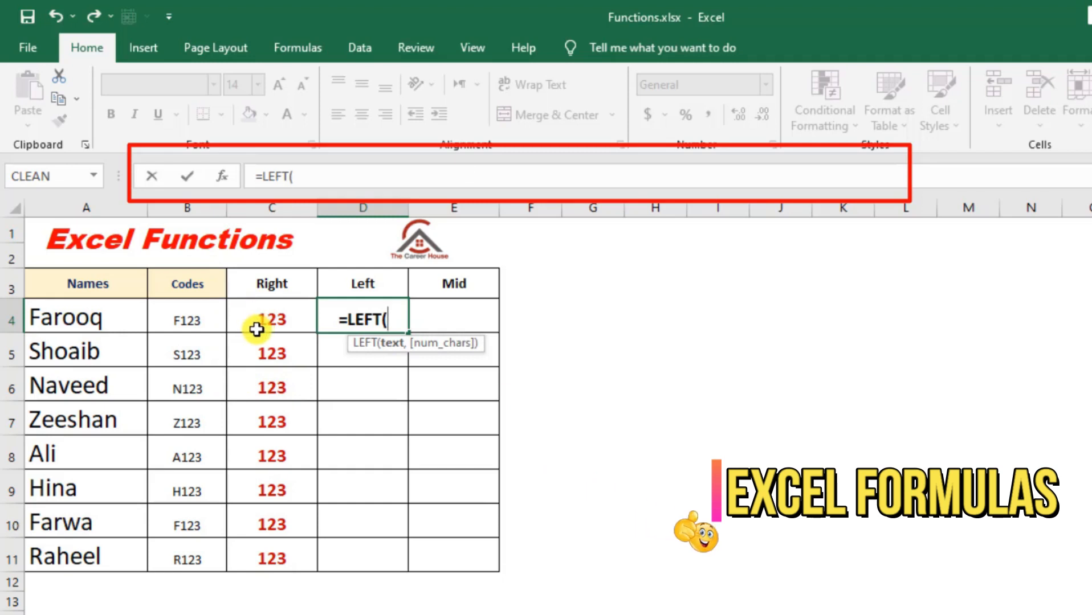
click(197, 318)
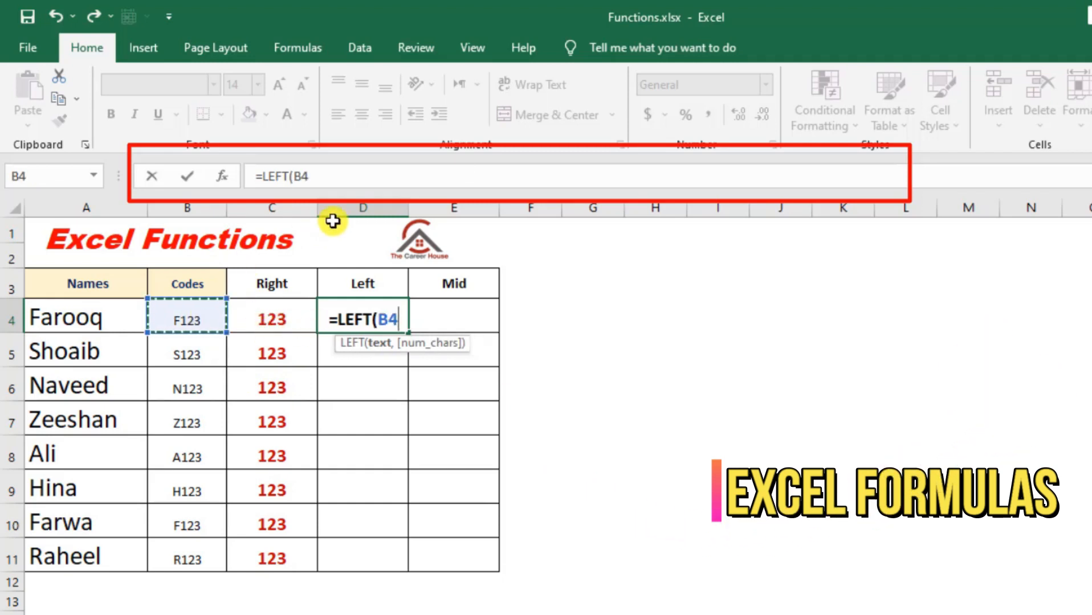
text(,)
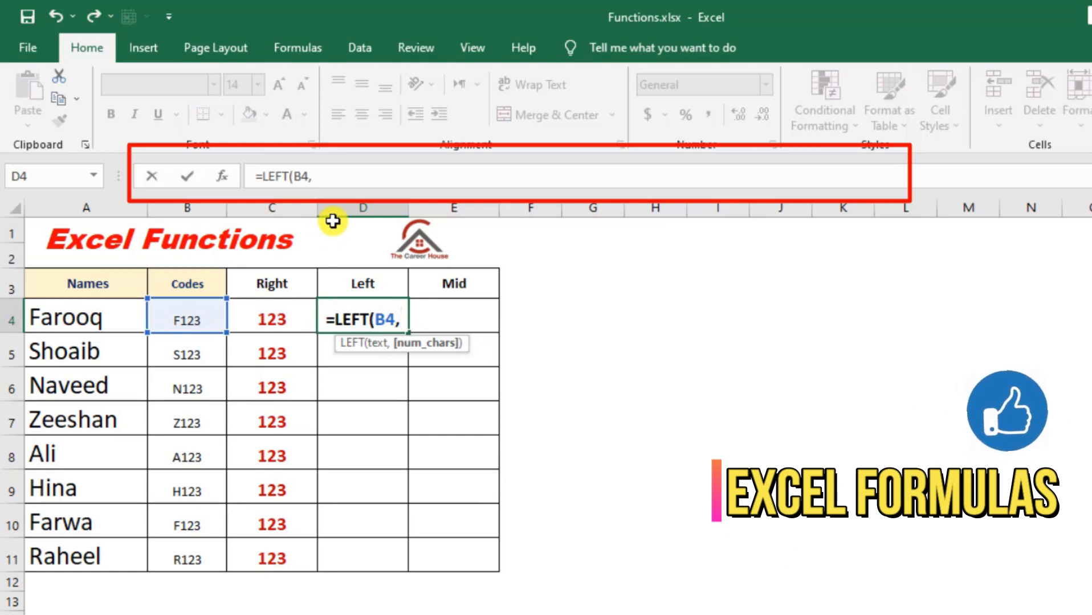
text(1)
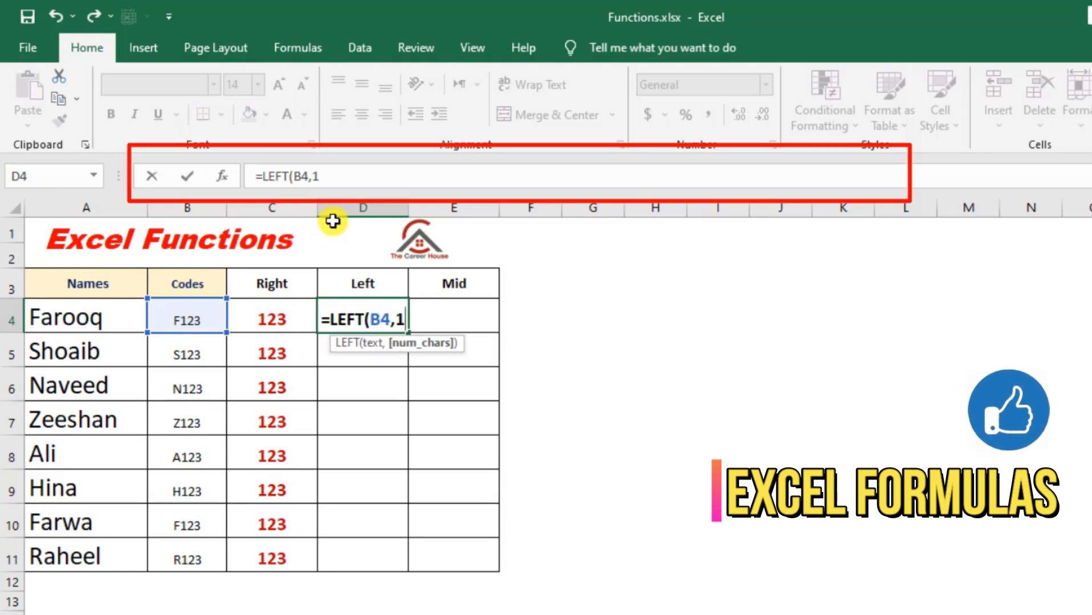
text())
key(Return)
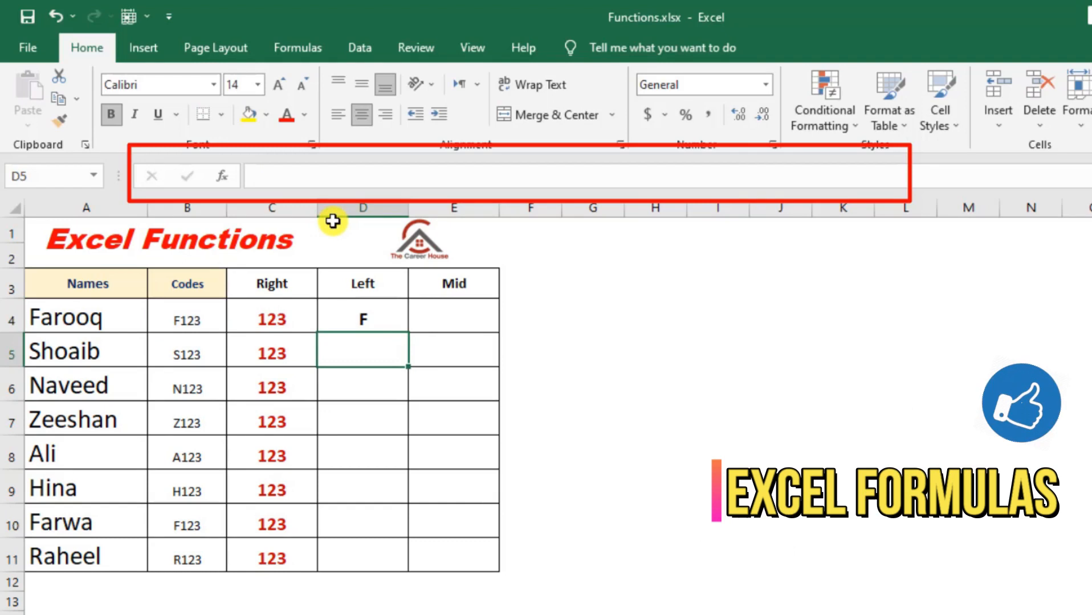
- Fill the LEFT formula from D4 down to D11 and check the copied formula in D5
click(391, 321)
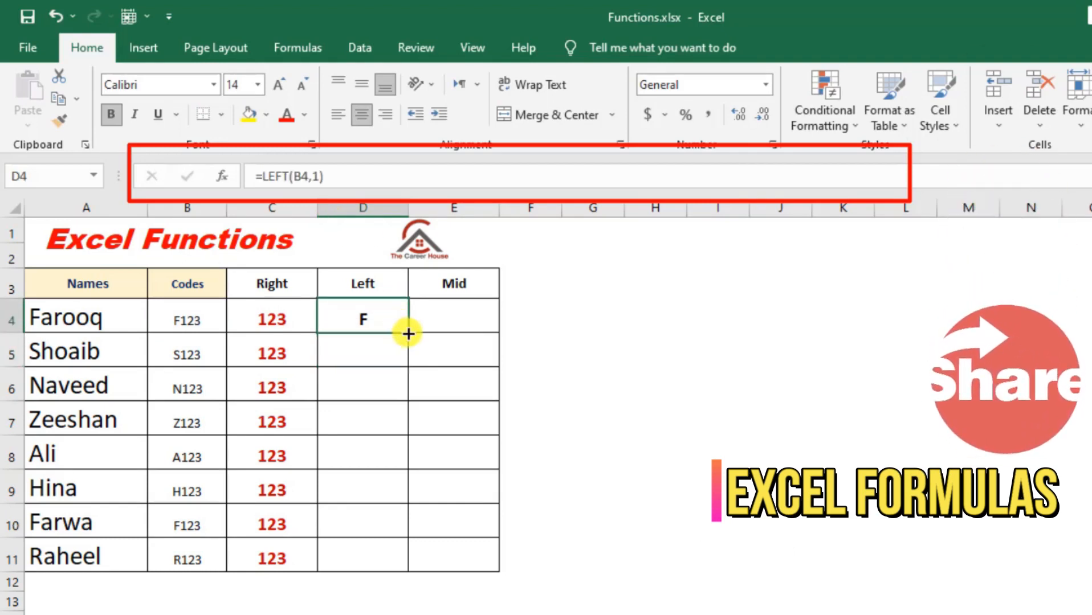
double_click(409, 331)
click(384, 362)
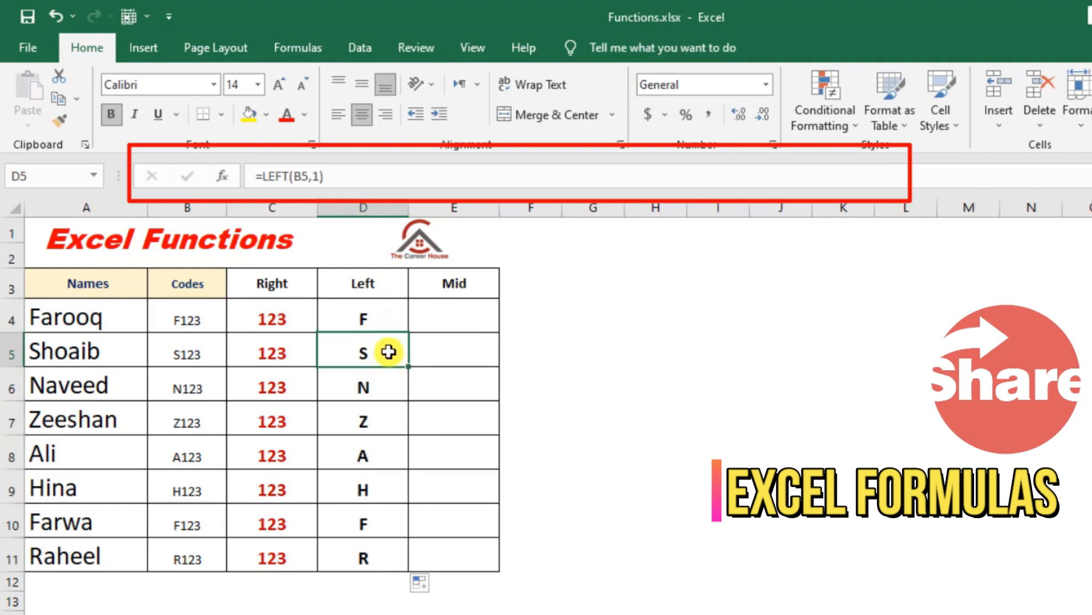
double_click(390, 351)
key(Return)
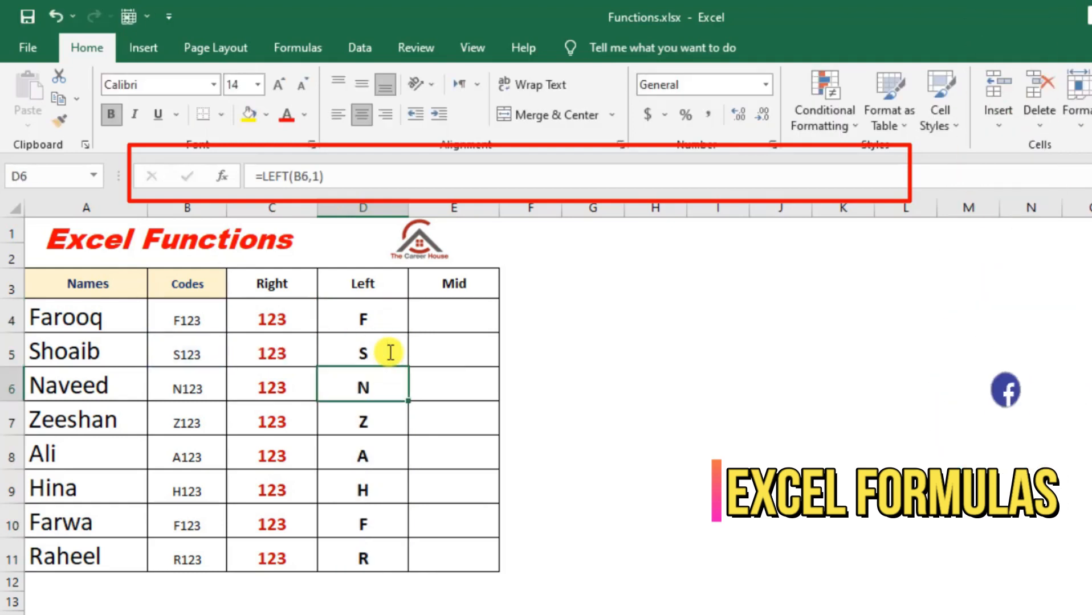
click(202, 318)
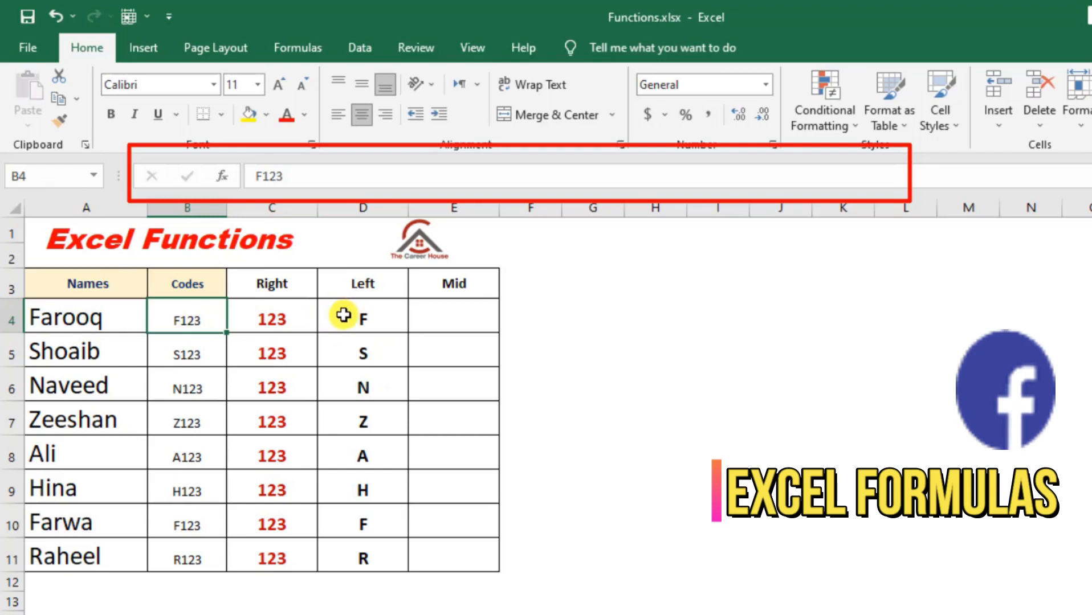
click(306, 328)
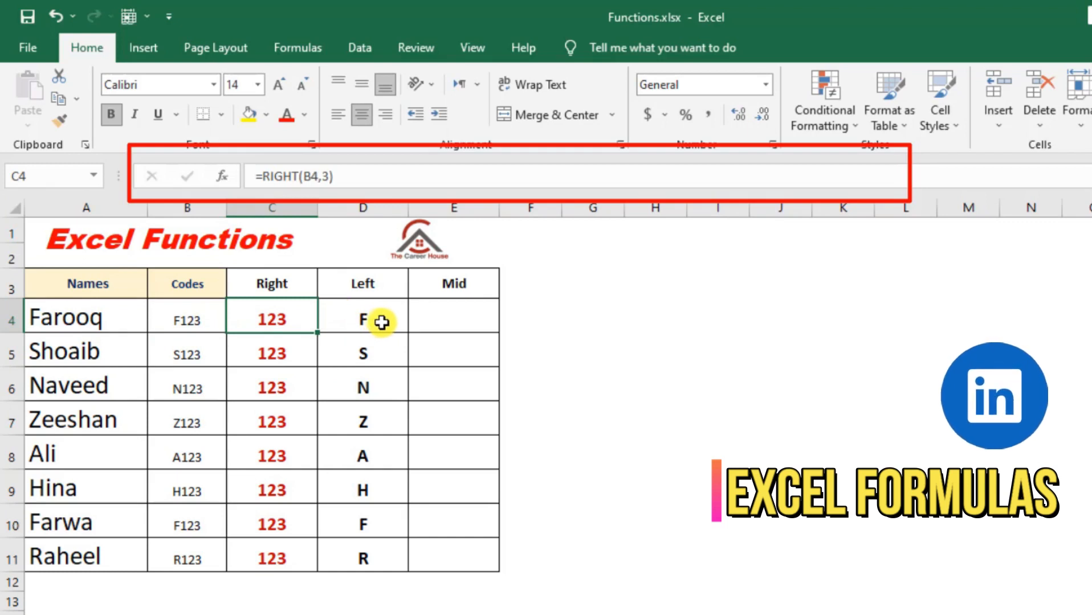
- Enter =MID(A4,1,2) in cell E4 to extract two characters from the name, starting at the first one
click(454, 318)
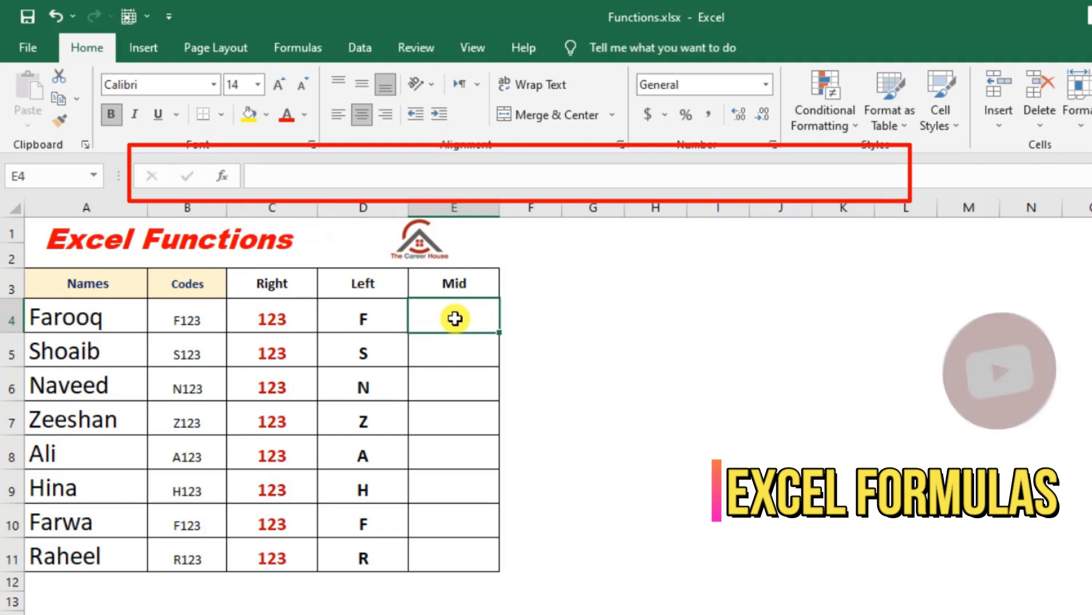
text(=)
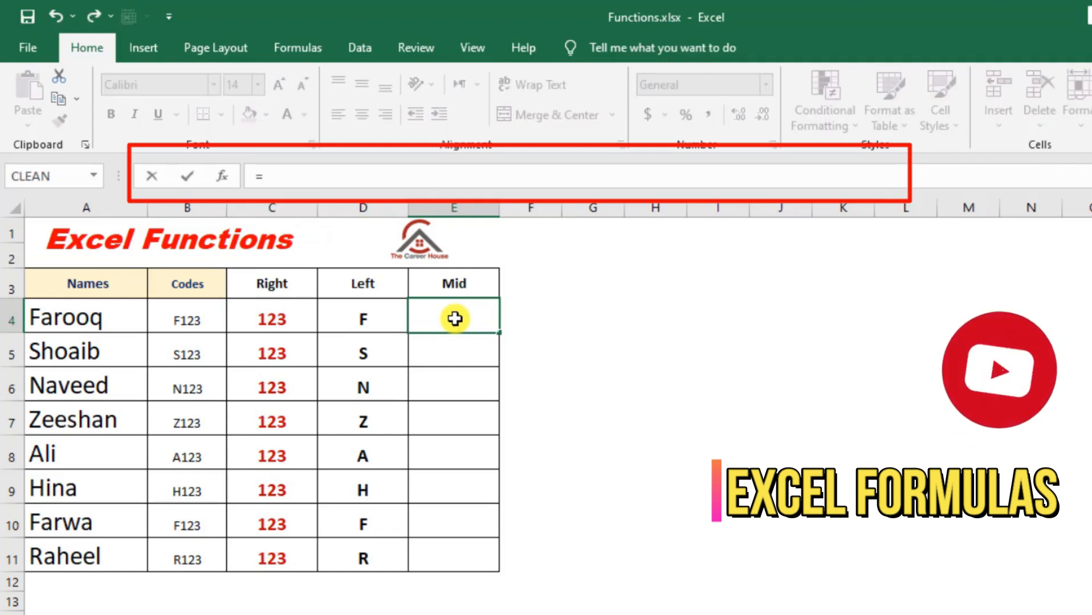
text(mid)
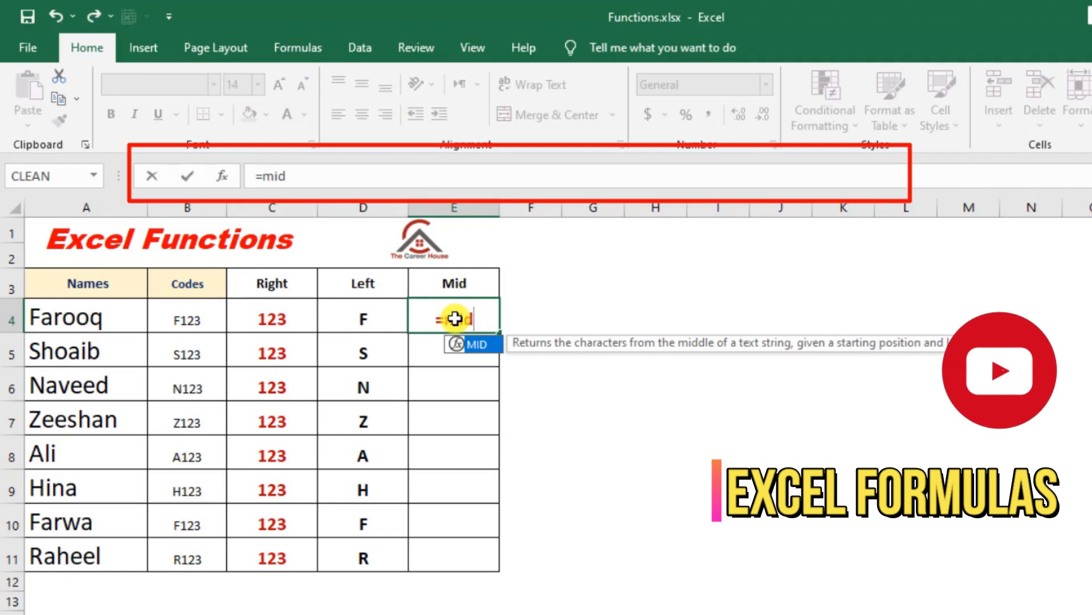
key(Tab)
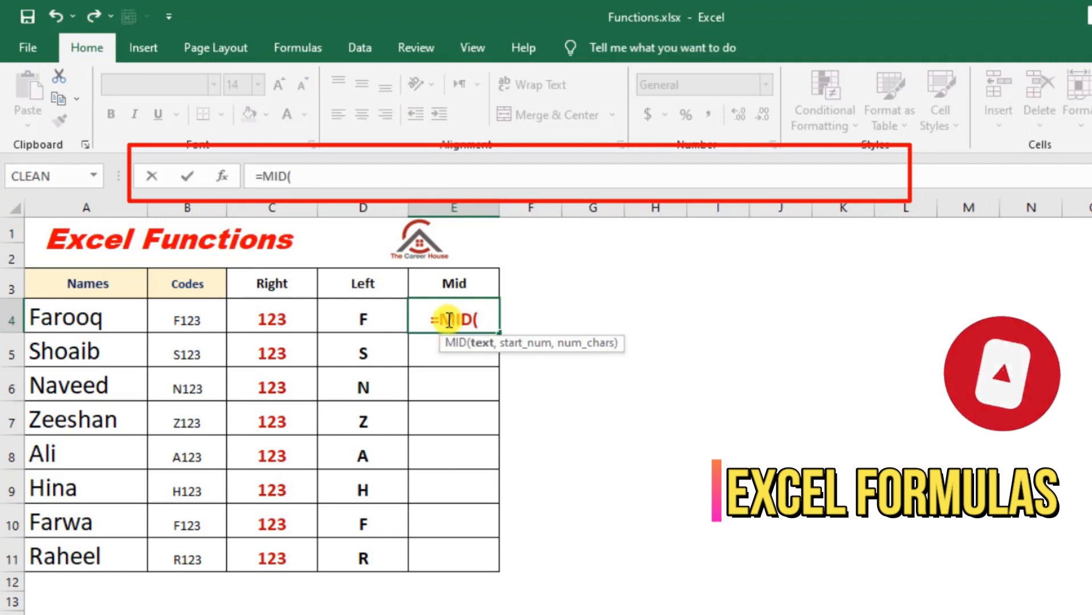
click(117, 323)
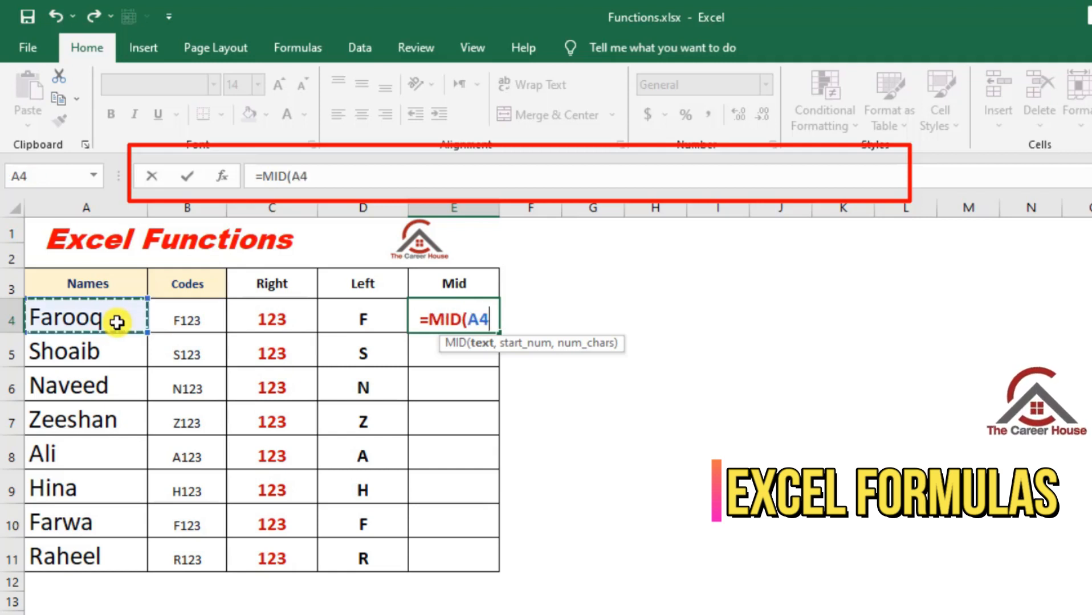
text(,)
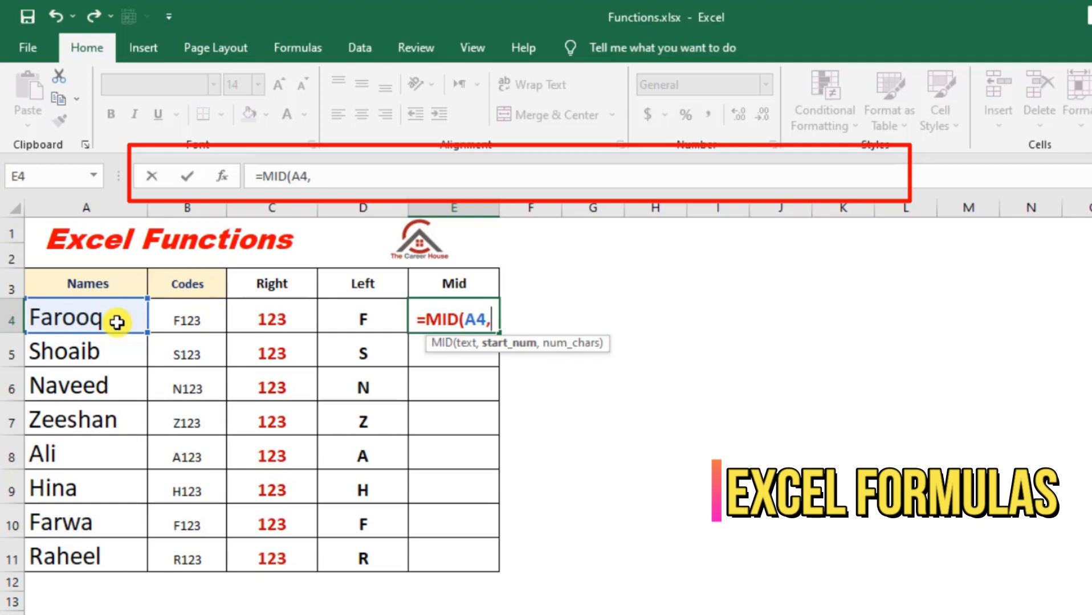
text(1)
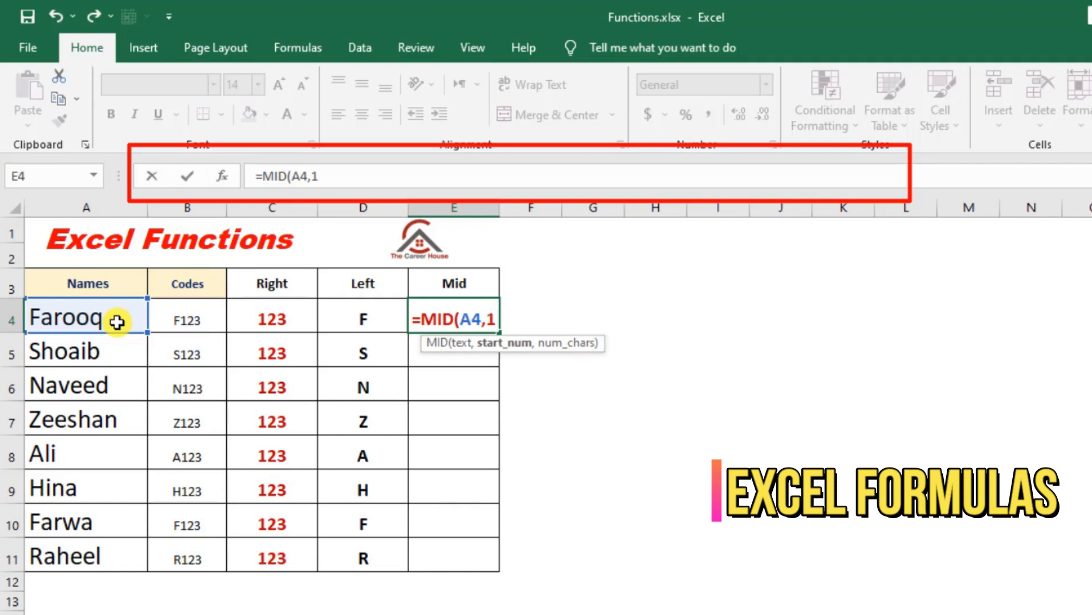
text(,)
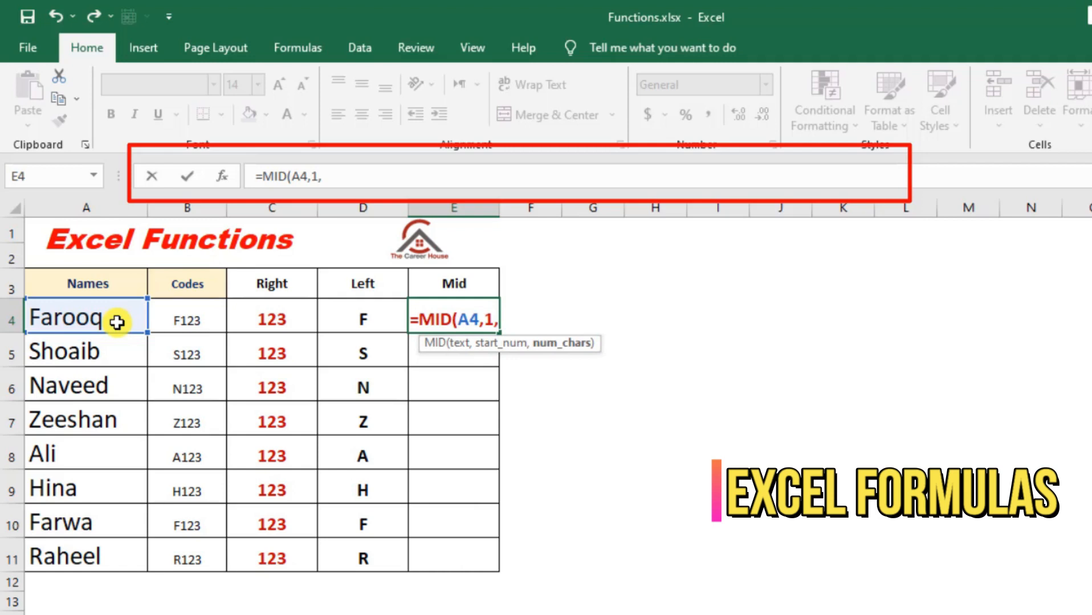
text(2)
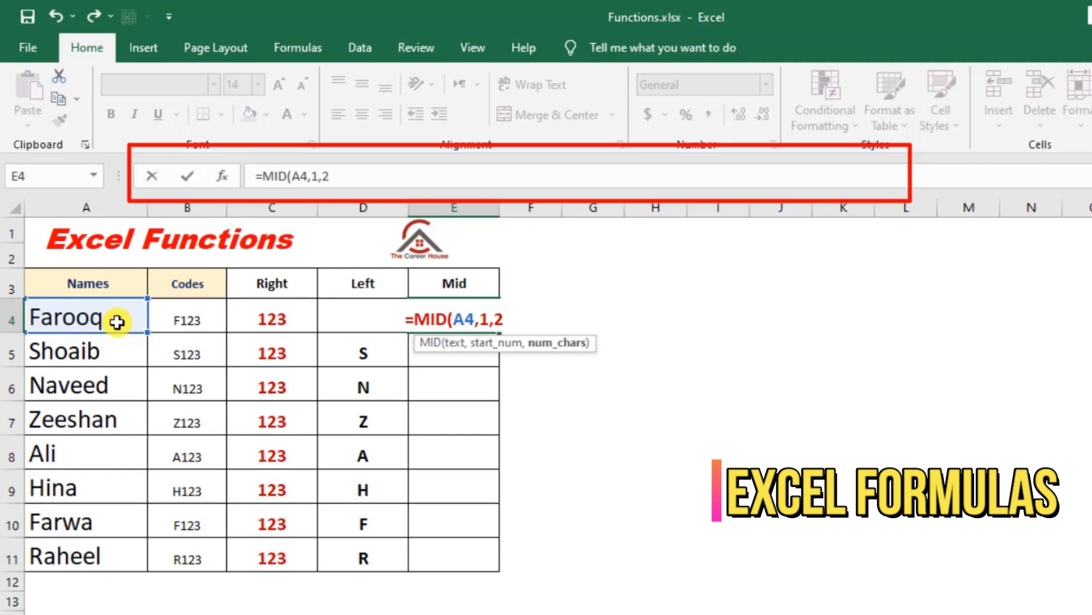
text())
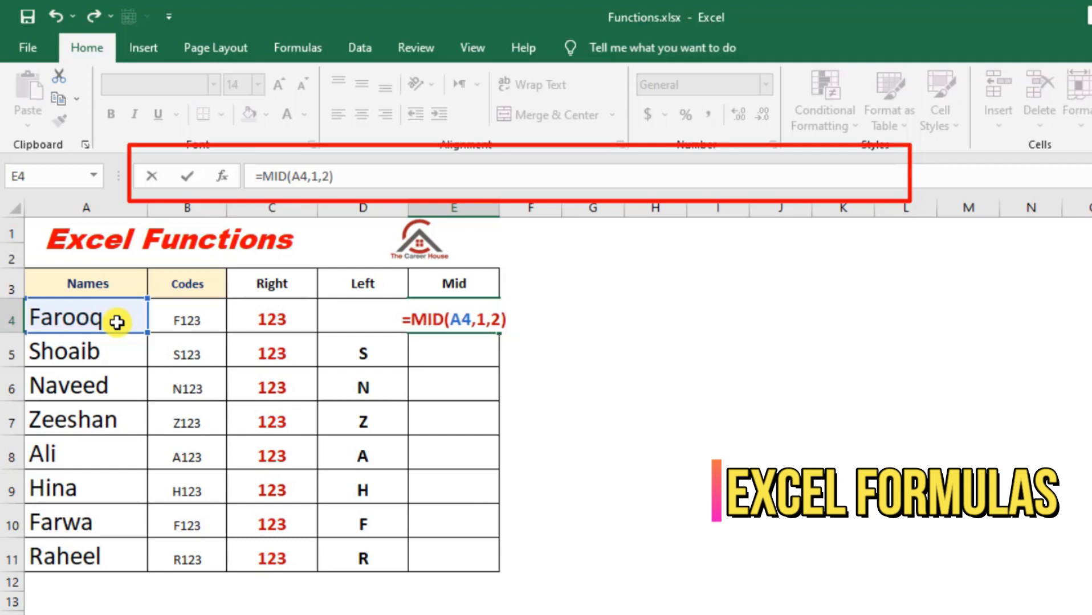
key(Return)
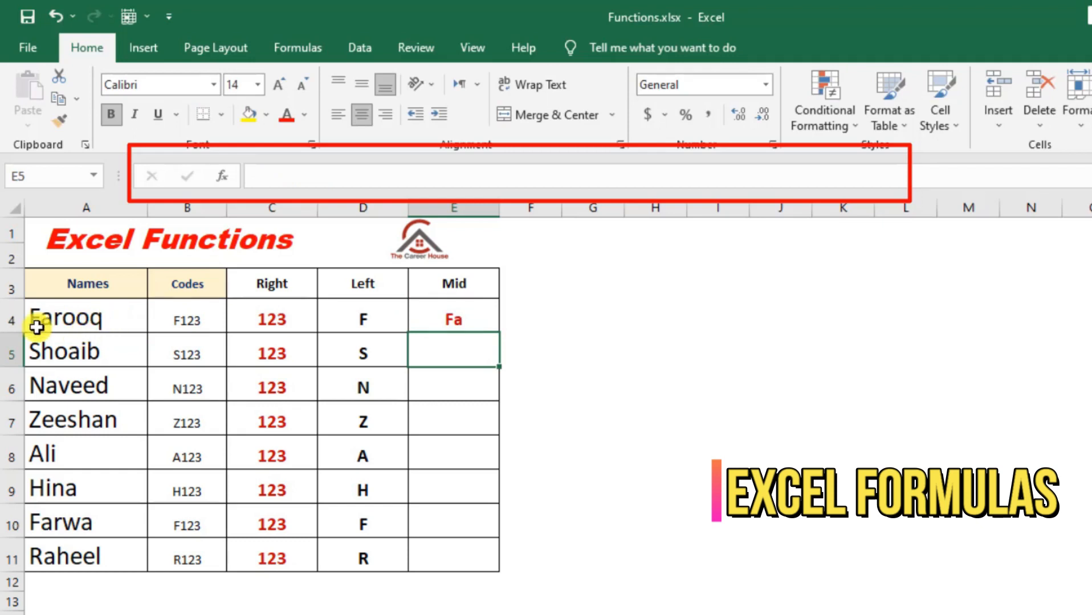
- Try a start position of 0 in the MID formula in E4, making it =MID(A4,0,2)
click(477, 320)
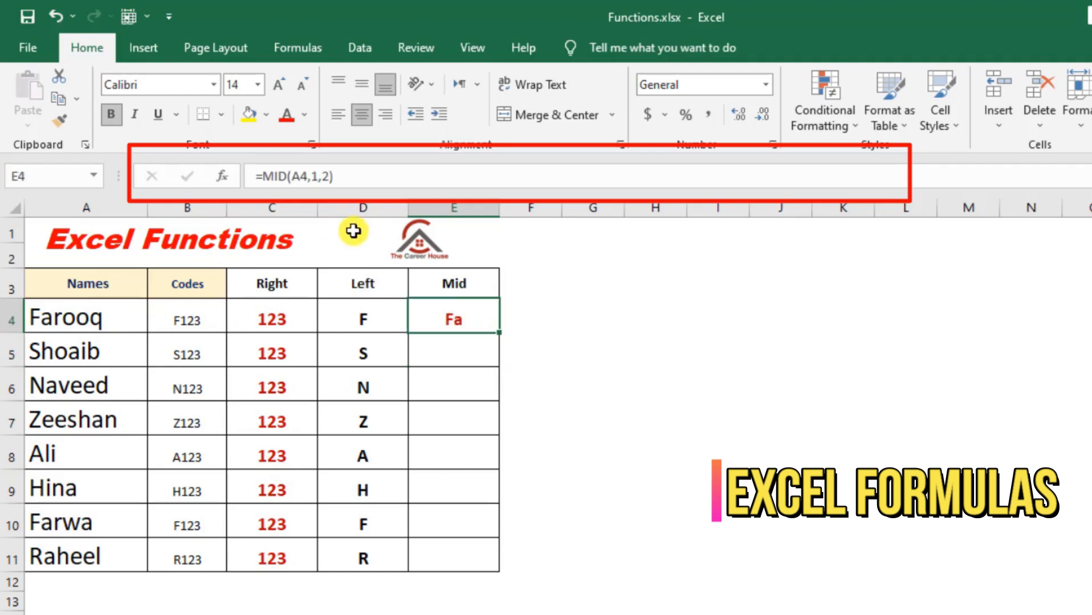
click(318, 178)
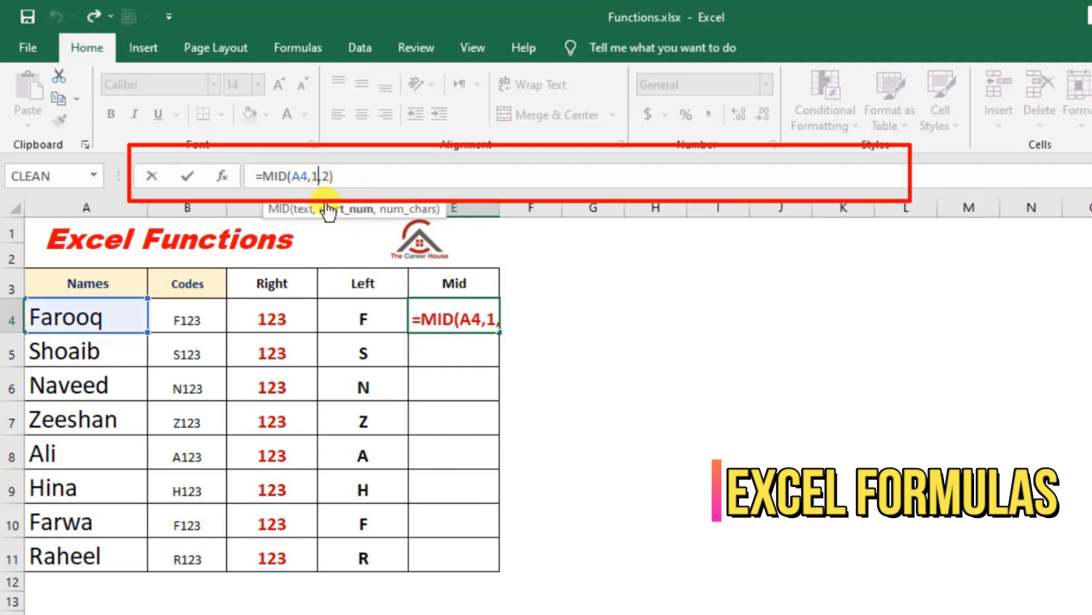
key(BackSpace)
text(0)
key(Return)
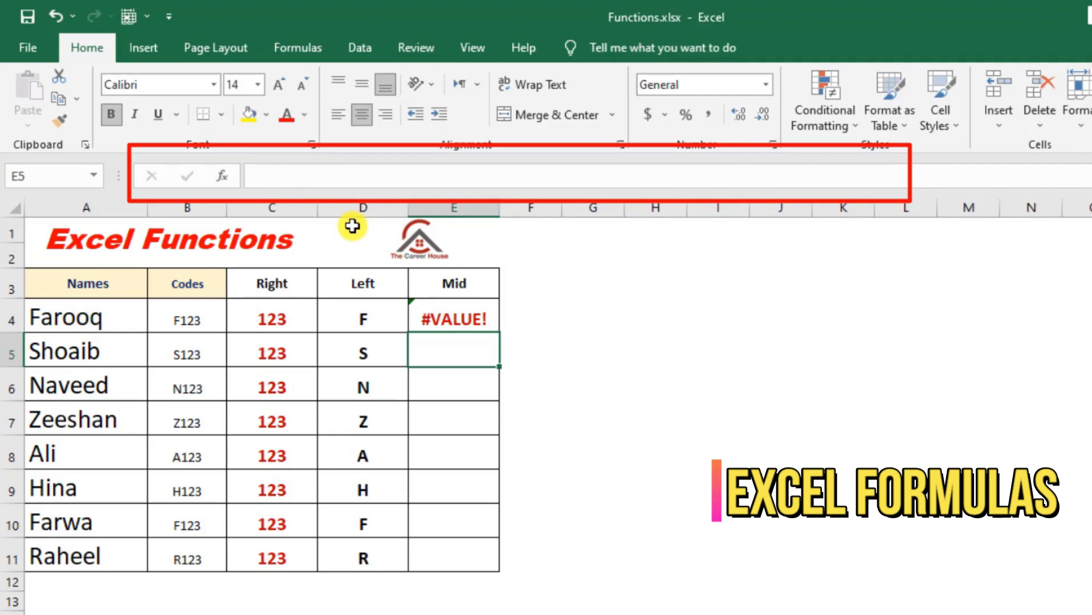
- Set the start position in E4's MID formula back to 1 so it reads =MID(A4,1,2)
click(450, 317)
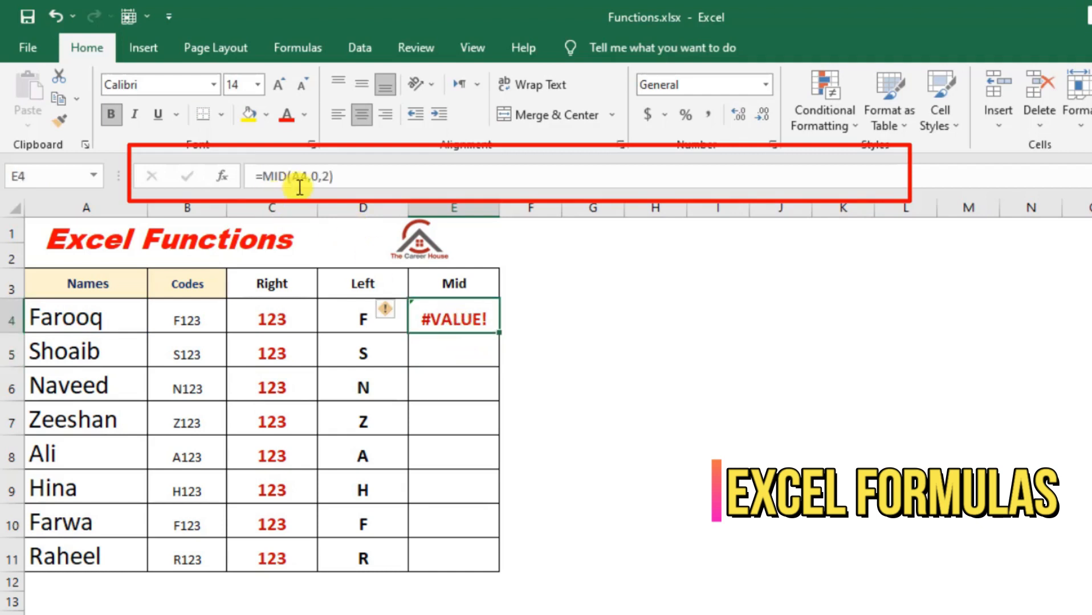
click(321, 178)
key(BackSpace)
text(1)
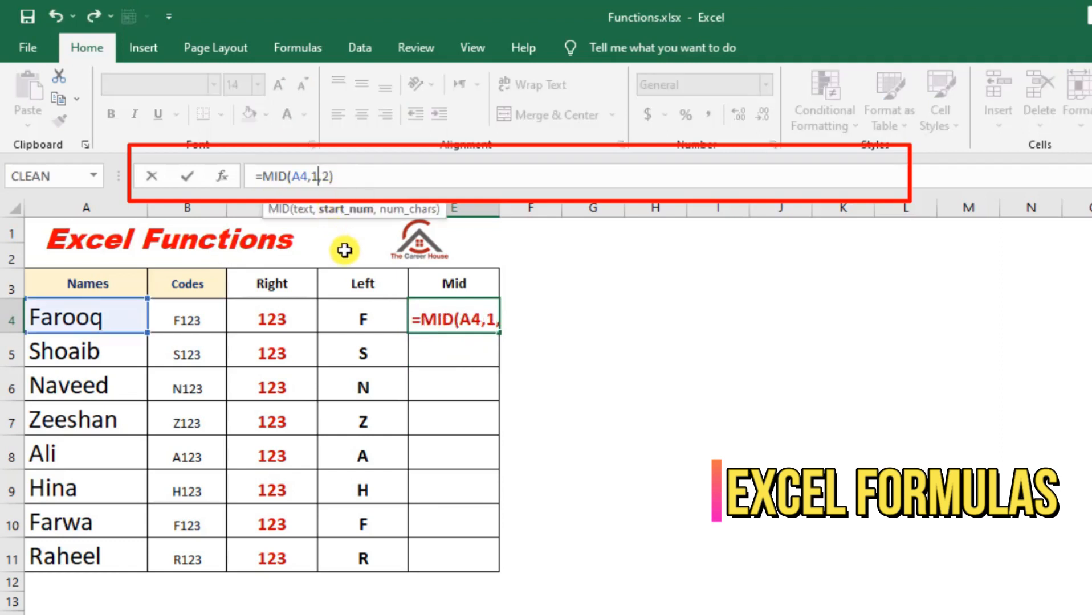
key(Return)
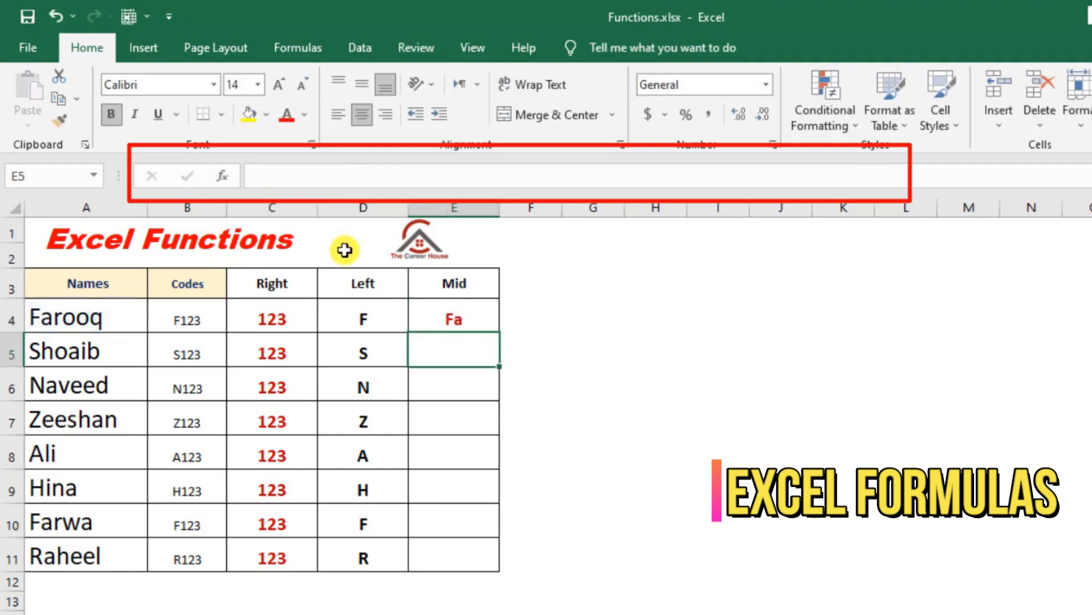
- Edit the MID formula in E4 to start at character 4 and return 5 characters, =MID(A4,4,5)
click(463, 314)
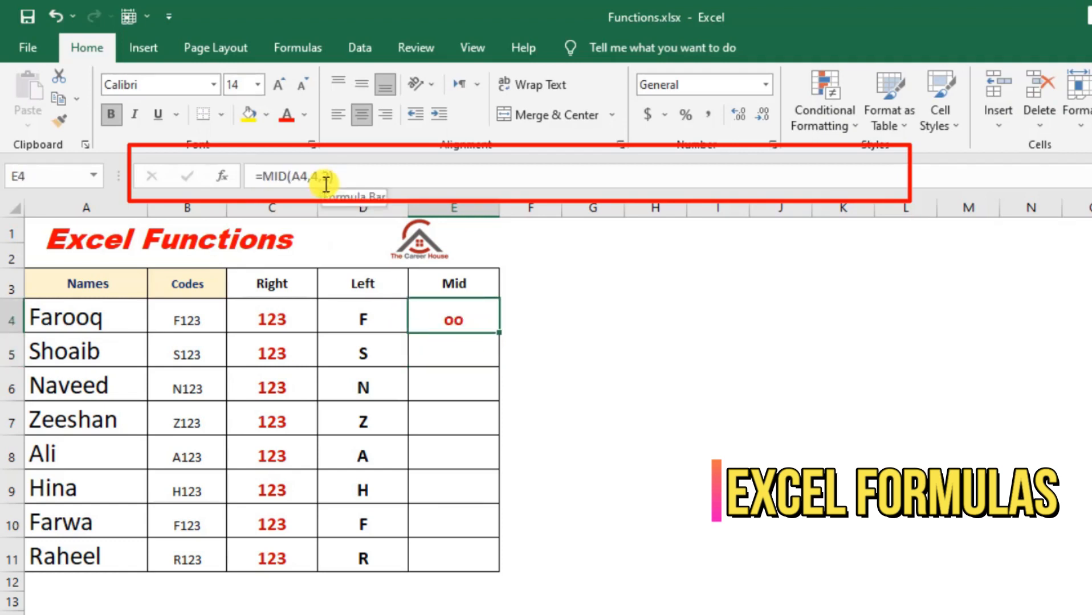
double_click(324, 181)
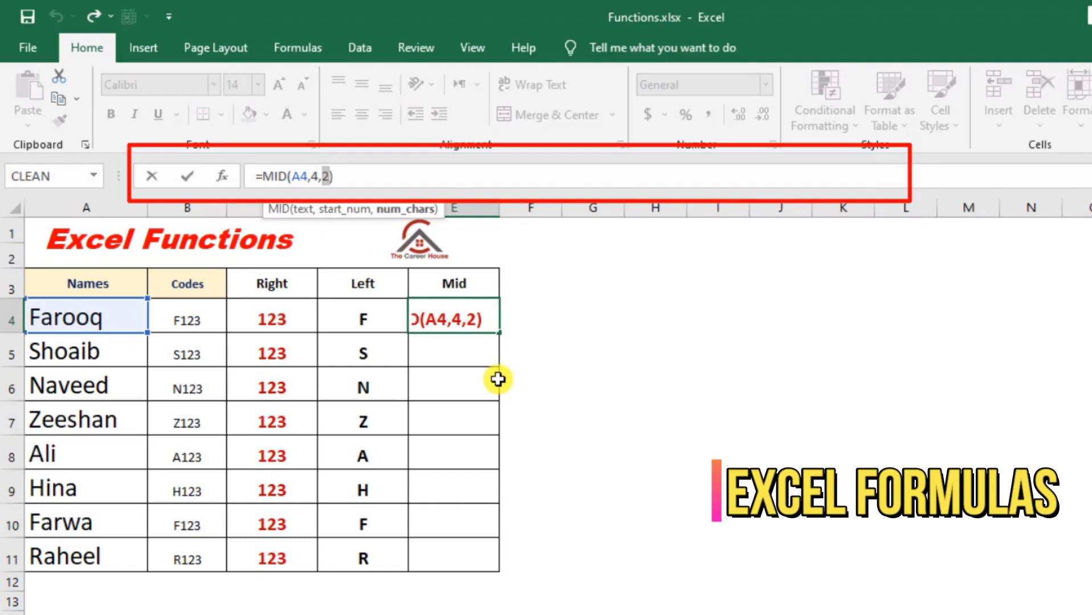
text(5)
key(Return)
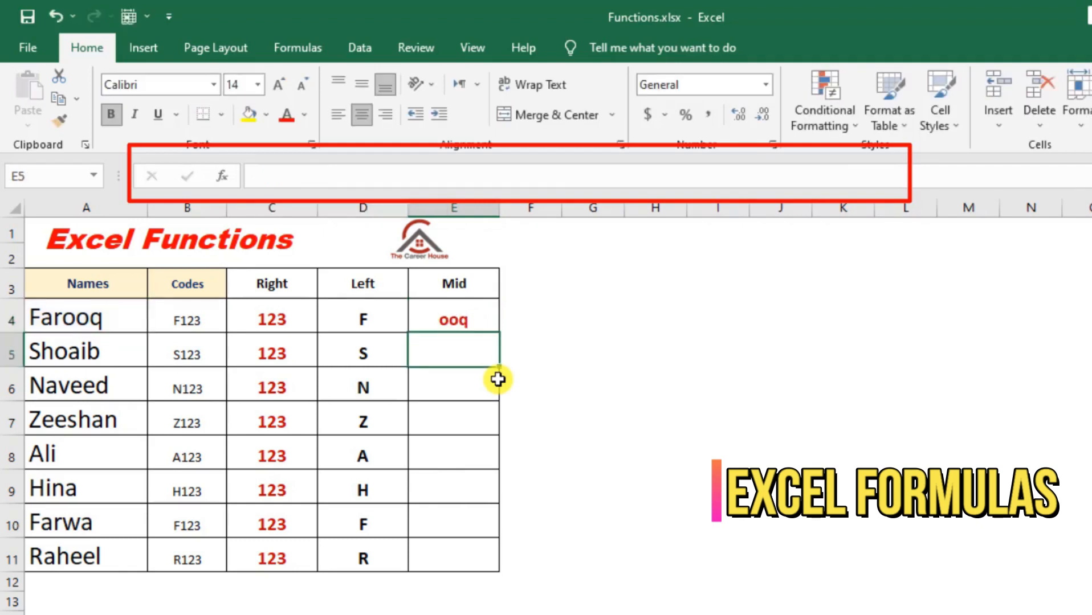
- Try a start position of 7 in E4, changing the formula to =MID(A4,7,5)
click(486, 320)
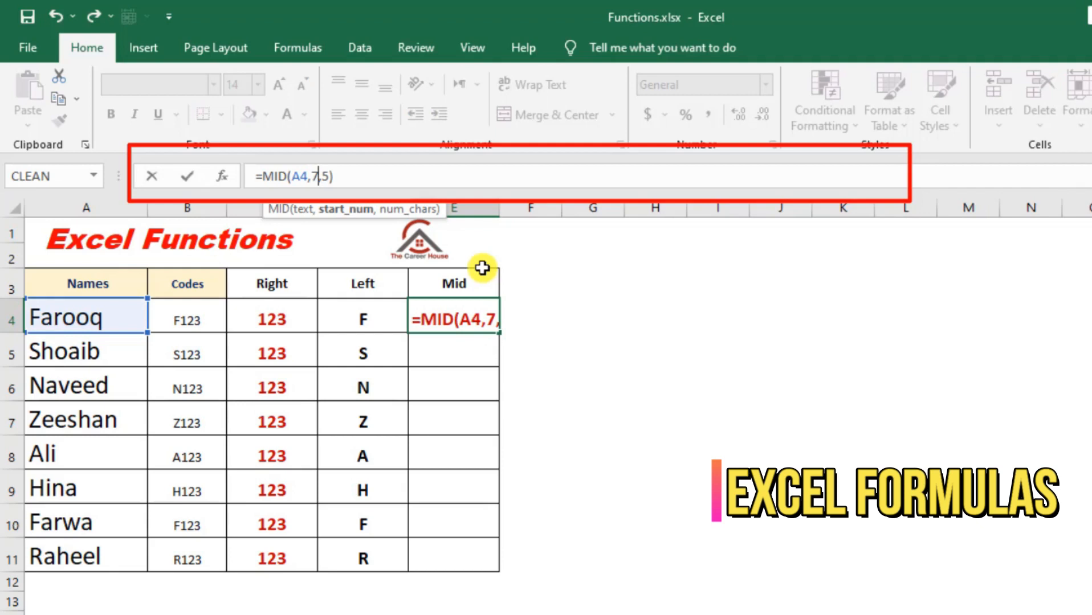
key(Return)
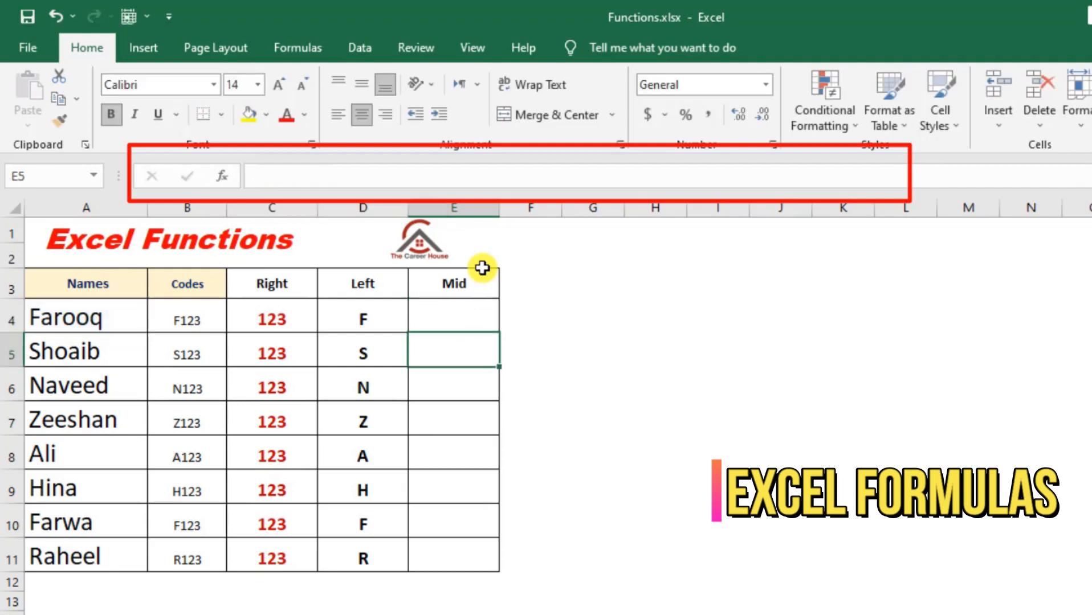
- Set the start position in E4 to 1 so the formula reads =MID(A4,1,5)
key(Up)
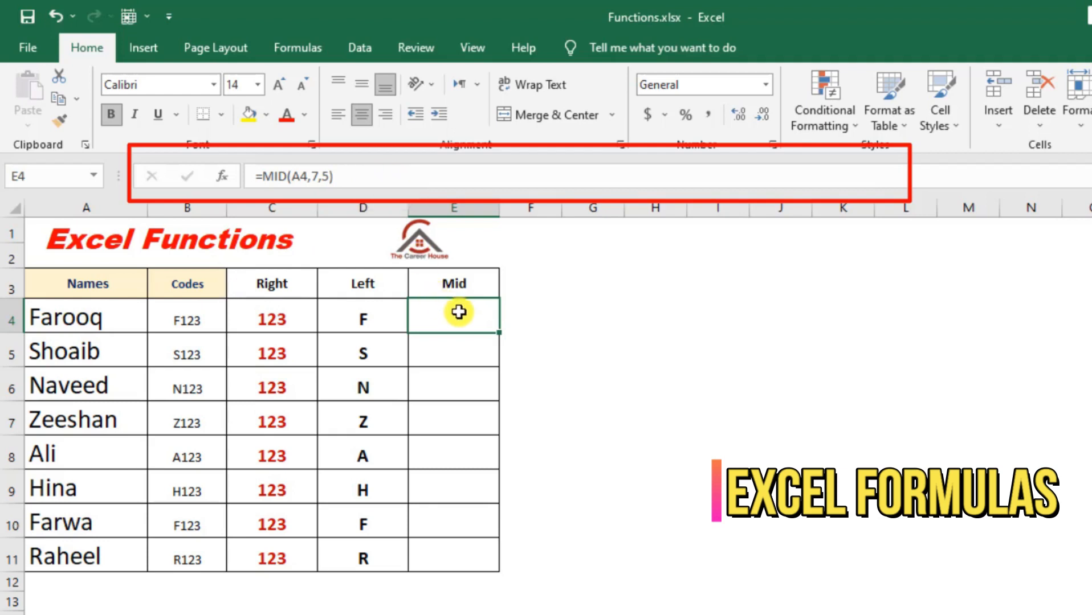
click(319, 177)
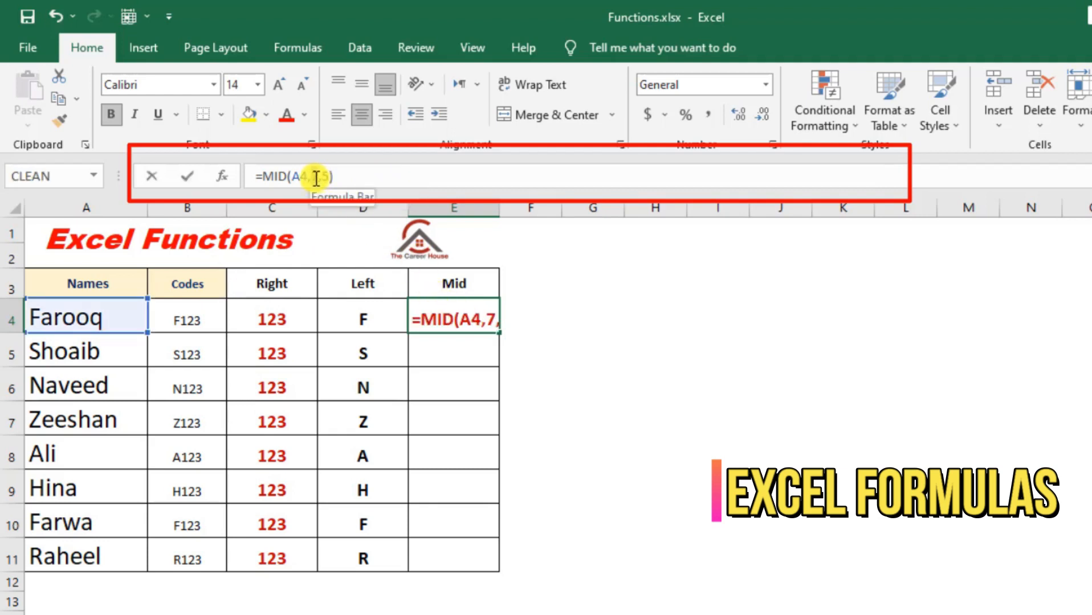
key(Return)
- Fill the MID formula from E4 down to E11 and check the copied formula in E5
click(476, 315)
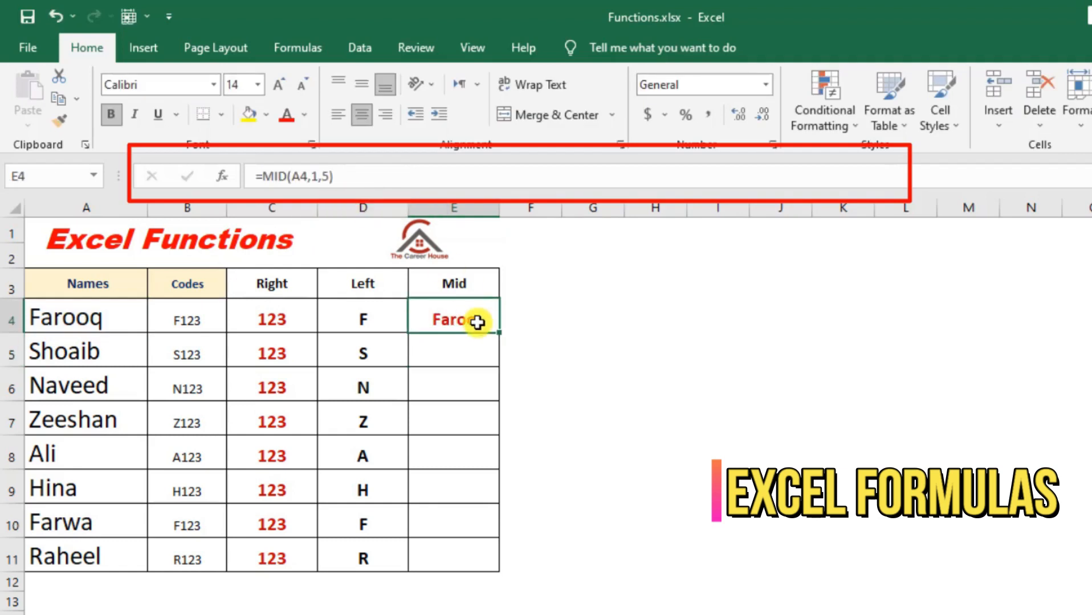
double_click(502, 333)
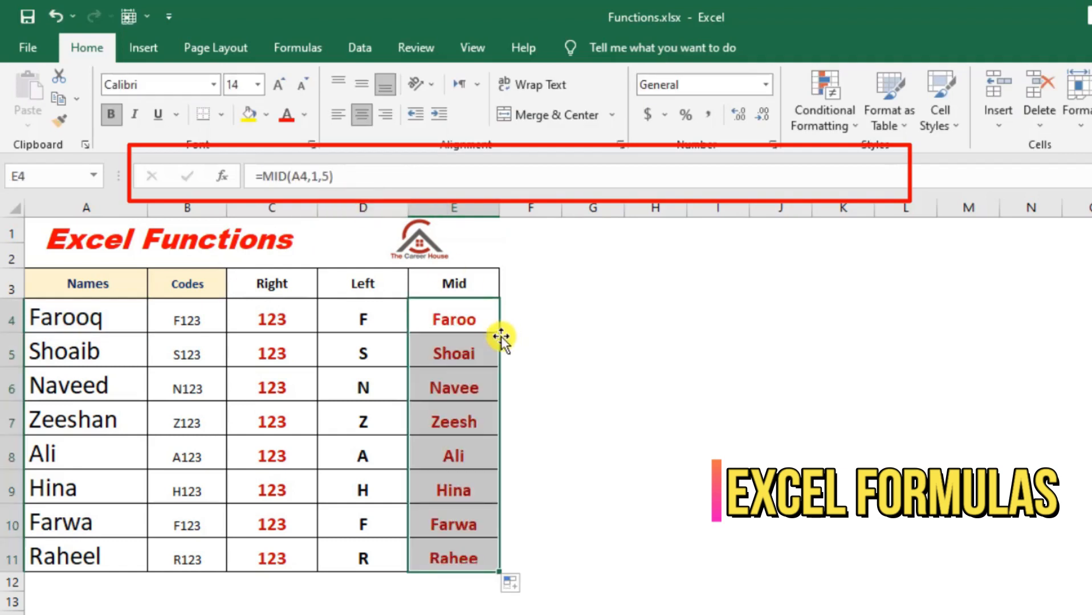
click(479, 359)
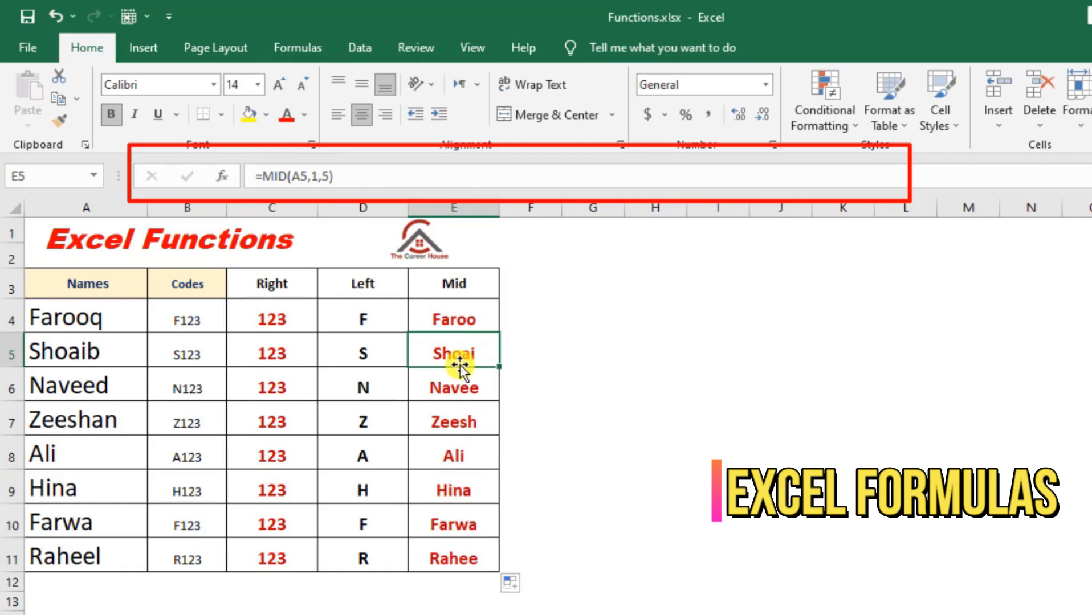